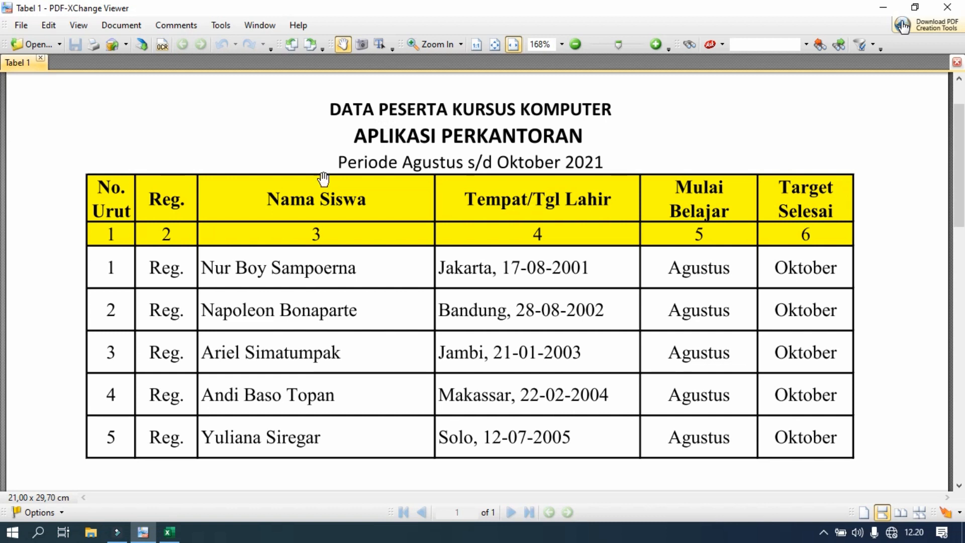
# Switch to the blank Excel workbook and enter the title "DATA PESERTA KURSUS KOMPUTER" in cell A1.
pyautogui.click(168, 534)
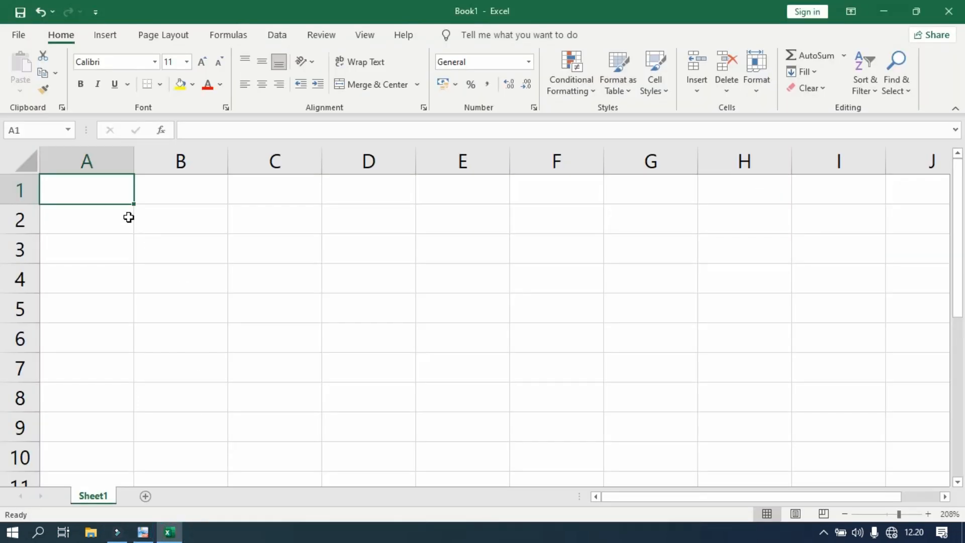
pyautogui.click(83, 196)
pyautogui.write('DATA PE')
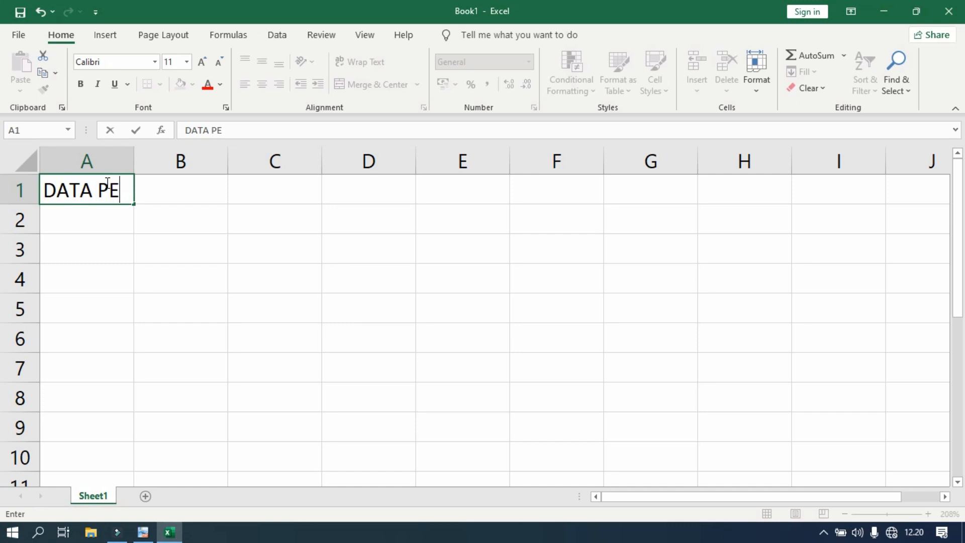
pyautogui.write('SERTA KURSUS KOMPUTER')
# Enter the second title line "APLIKASI PERKANTORAN" in cell A2.
pyautogui.click(77, 219)
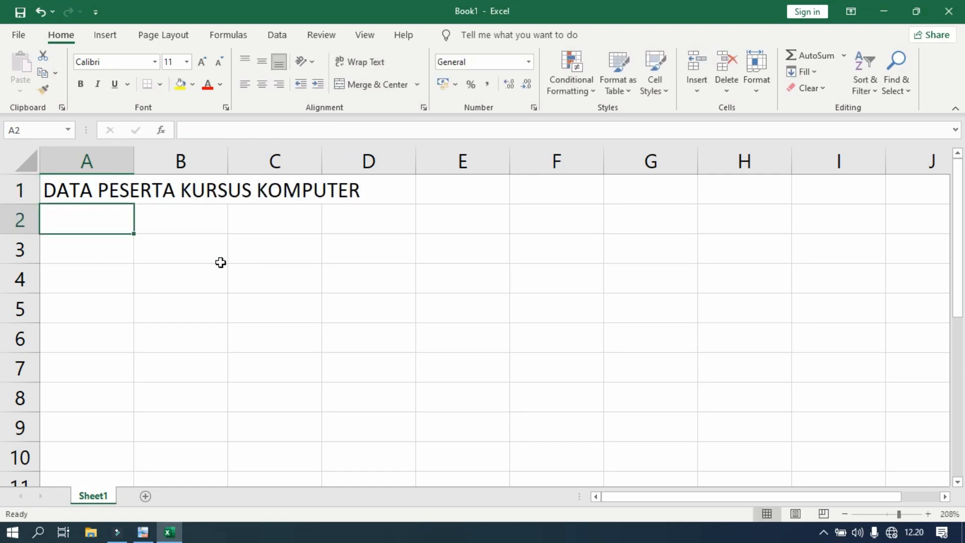
pyautogui.write('APLIKASI PERKANTORAN')
pyautogui.press('Return')
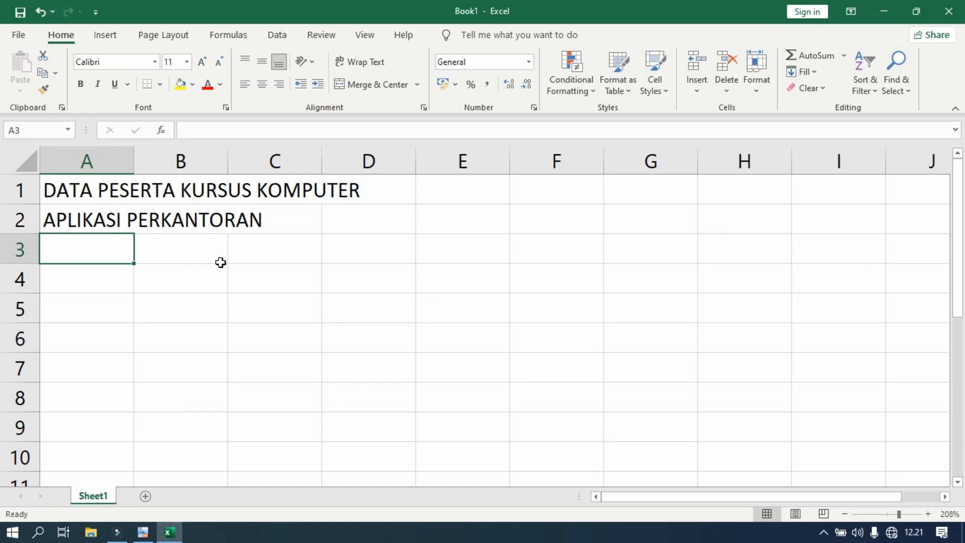
# Enter "Periode Agustus s/d Oktober 2021" in cell A3, checking the Tabel 1 PDF in PDF-XChange Viewer before returning to Excel.
pyautogui.write('Periode Agustus s/d Oktober 2021')
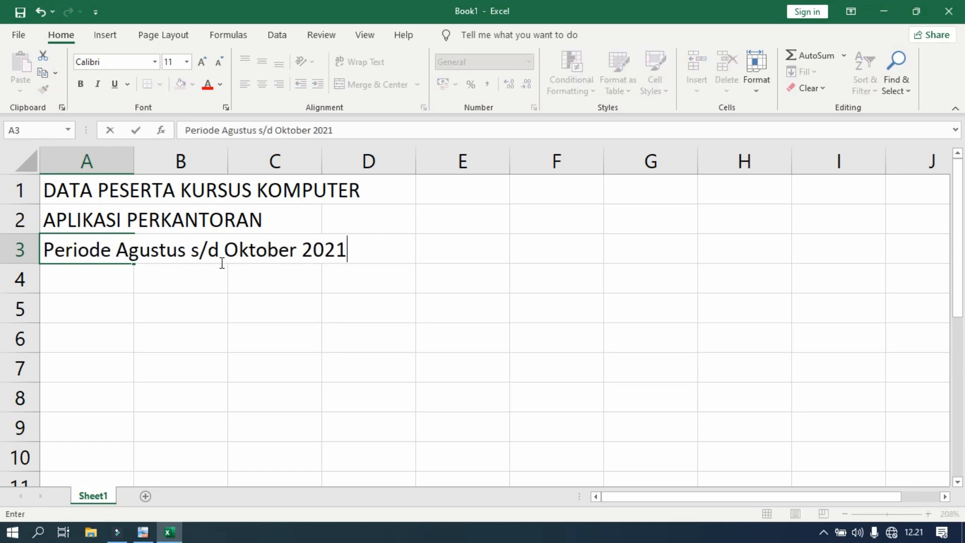
pyautogui.click(143, 530)
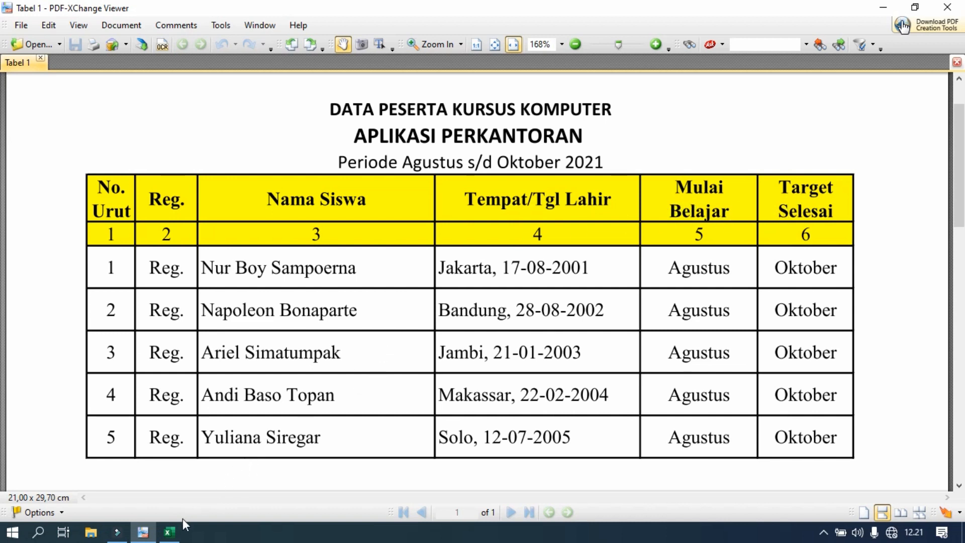
pyautogui.click(172, 532)
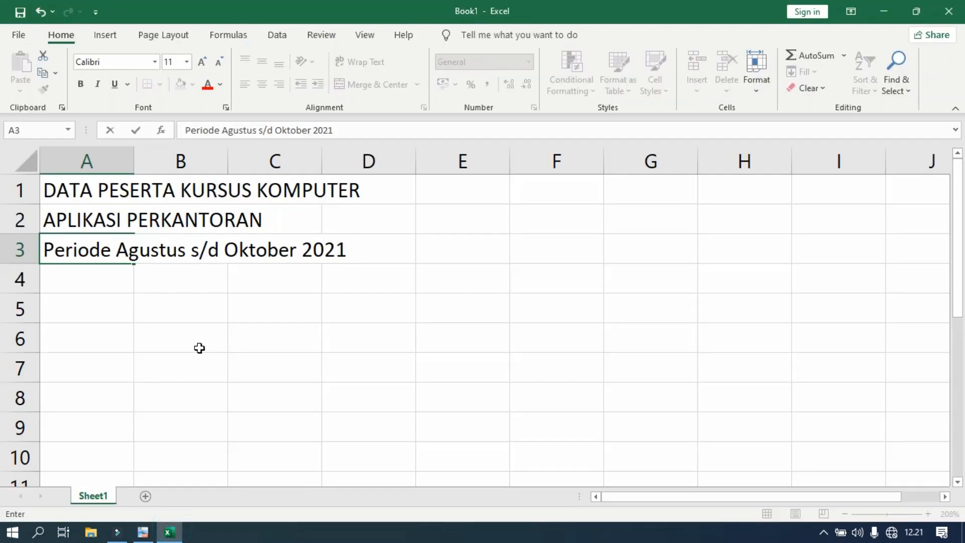
pyautogui.click(90, 279)
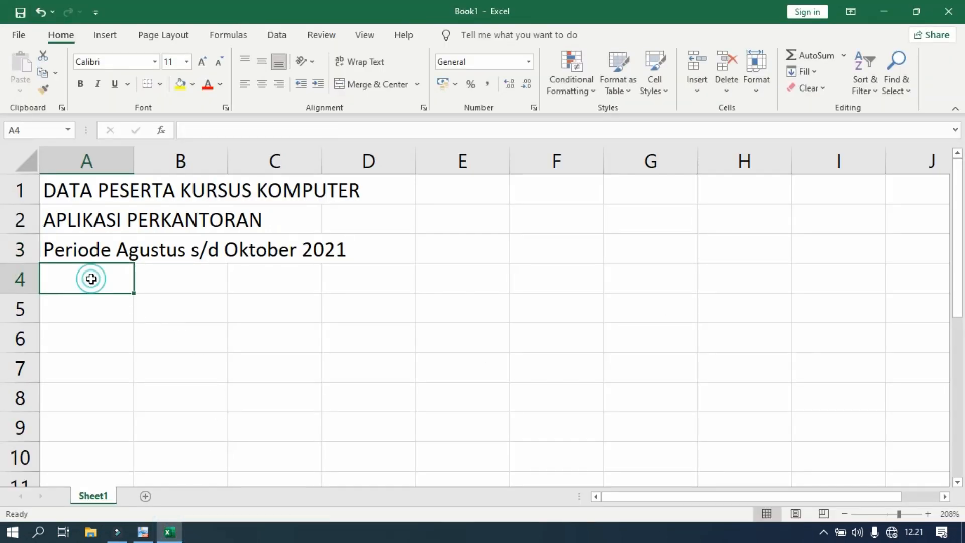
# Enter the column headers "No. Urut" in cell A4 and "Reg." in cell B4.
pyautogui.click(11, 285)
pyautogui.click(66, 278)
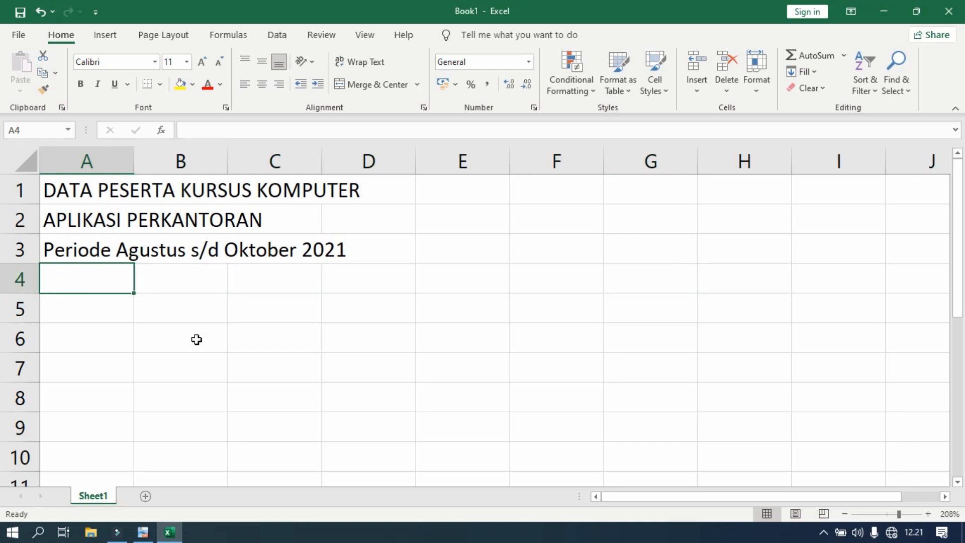
pyautogui.write('No')
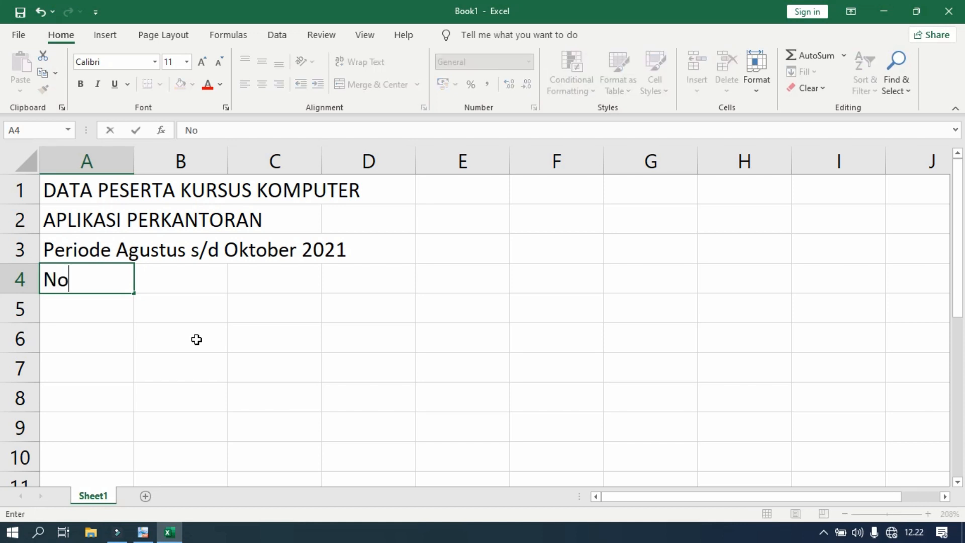
pyautogui.write('. Urut')
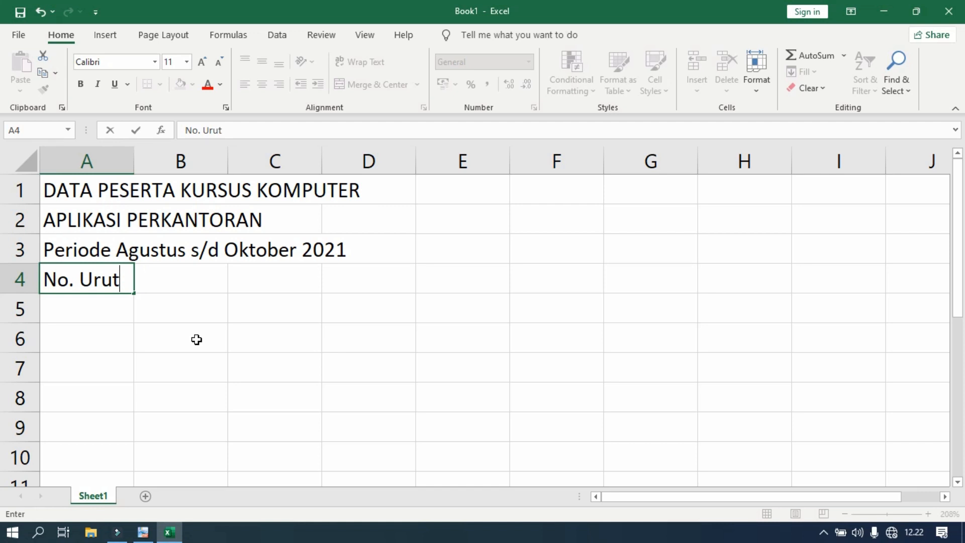
pyautogui.press('Tab')
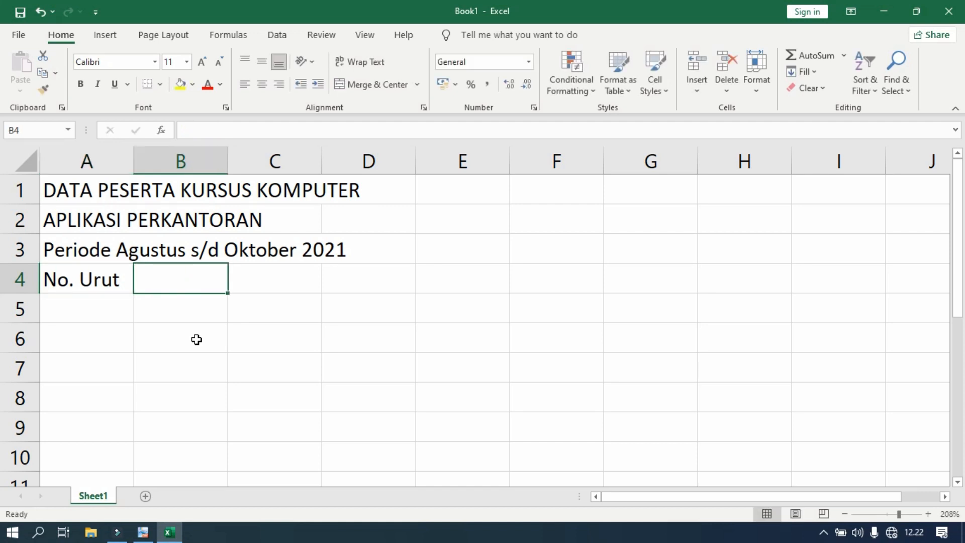
pyautogui.write('Re')
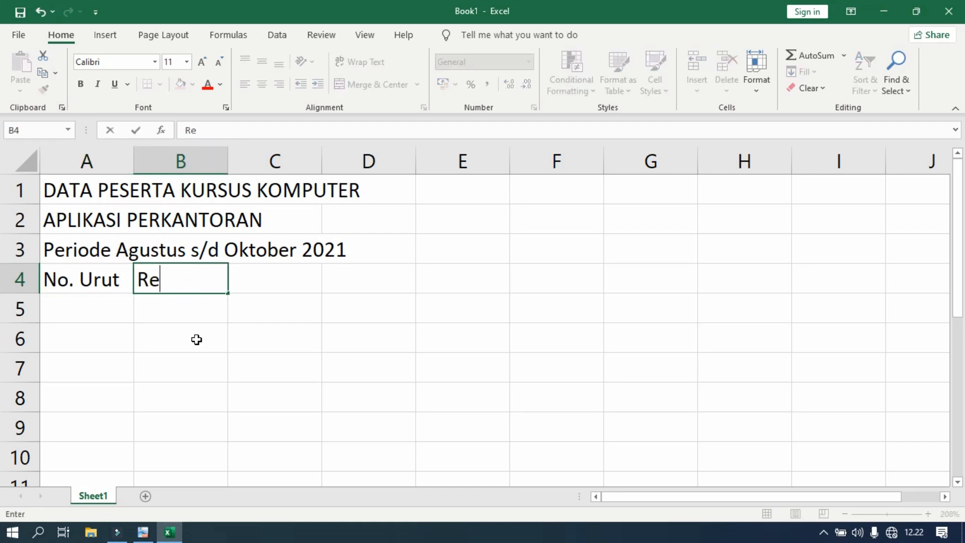
pyautogui.write('g.')
pyautogui.press('Tab')
# Enter the column headers "Nama Siswa" in cell C4 and "Tempat / Tgl Lahir" in cell D4.
pyautogui.write('Nama Sis')
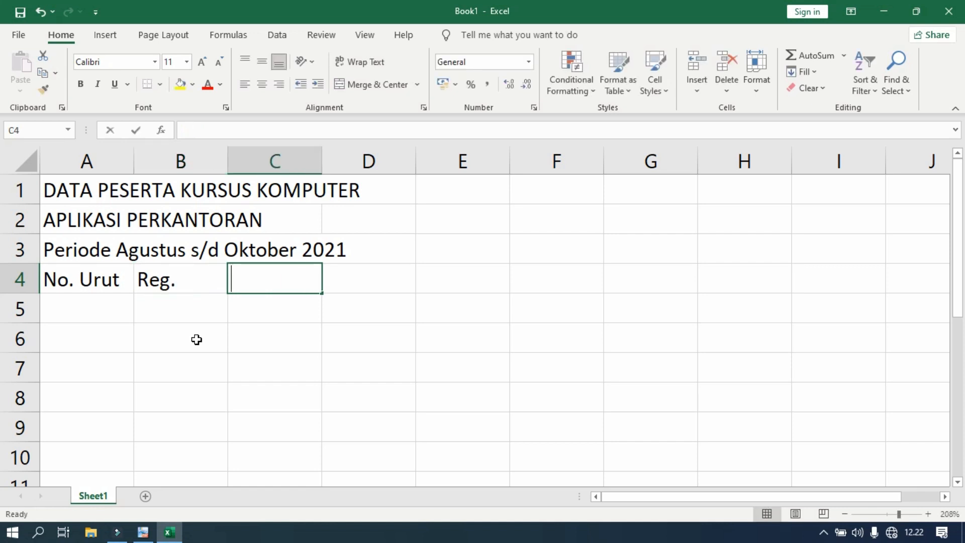
pyautogui.write('wa')
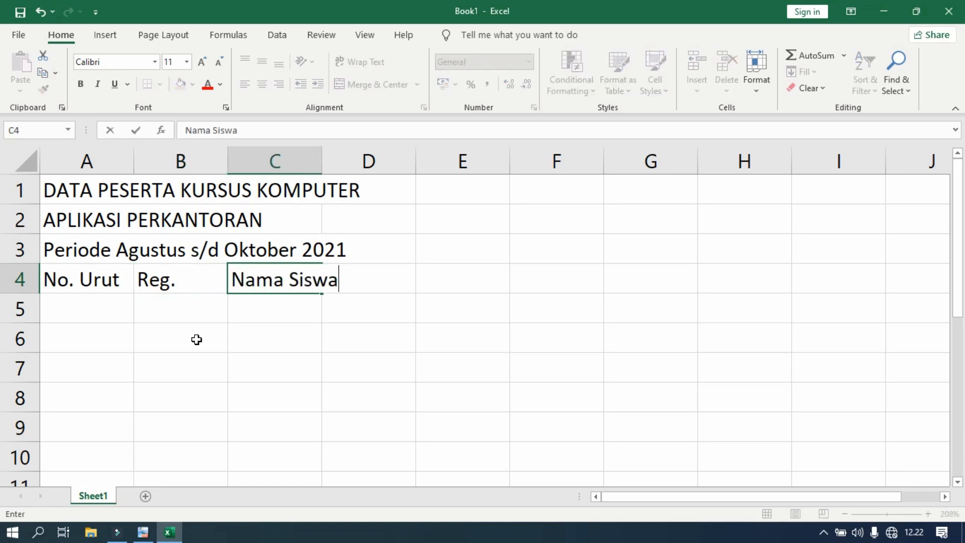
pyautogui.press('Tab')
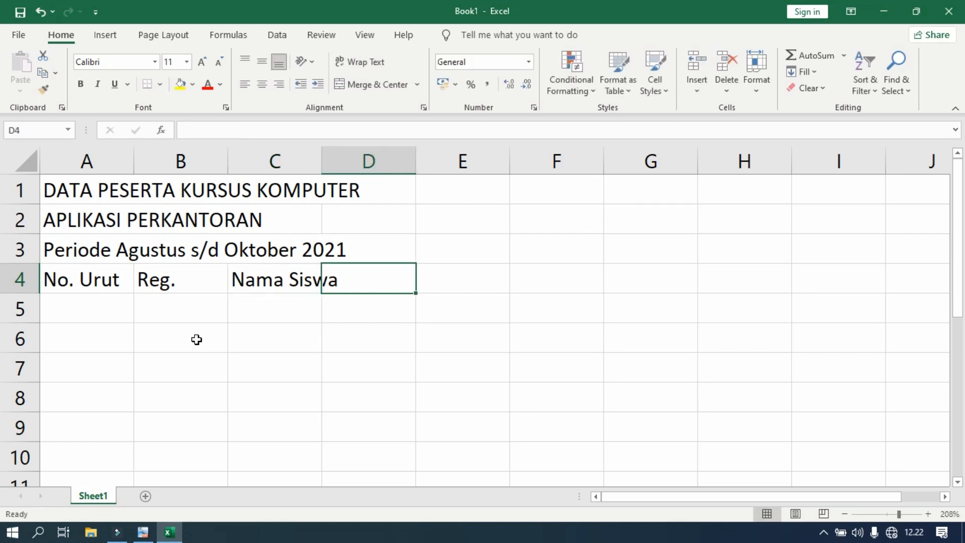
pyautogui.write('Tempat / T')
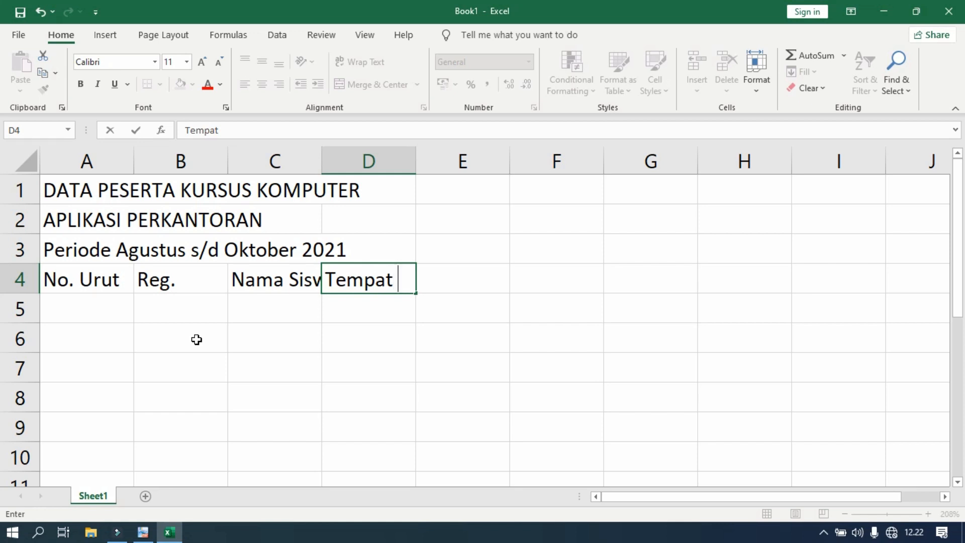
pyautogui.write('g')
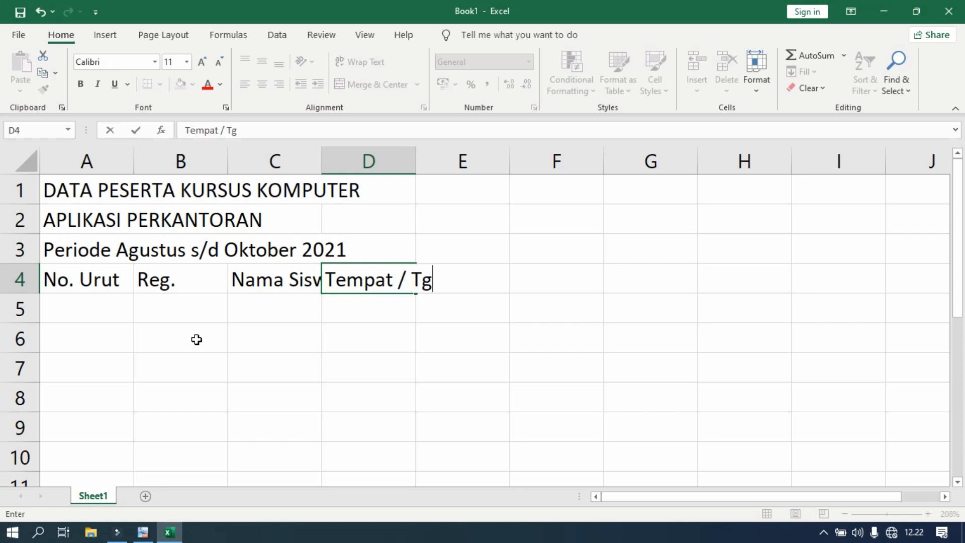
pyautogui.write('l Lahir')
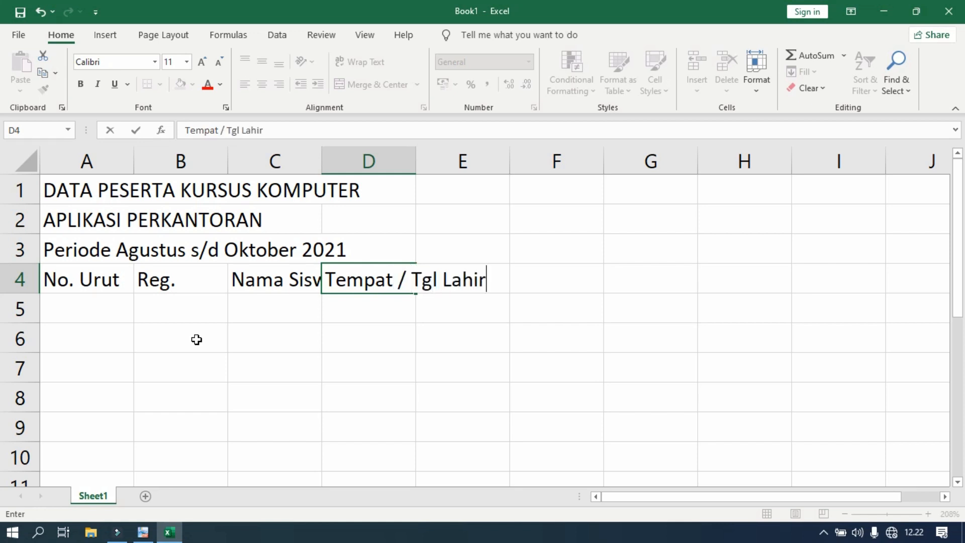
pyautogui.hotkey('ctrl', 'Return')
pyautogui.press('Right')
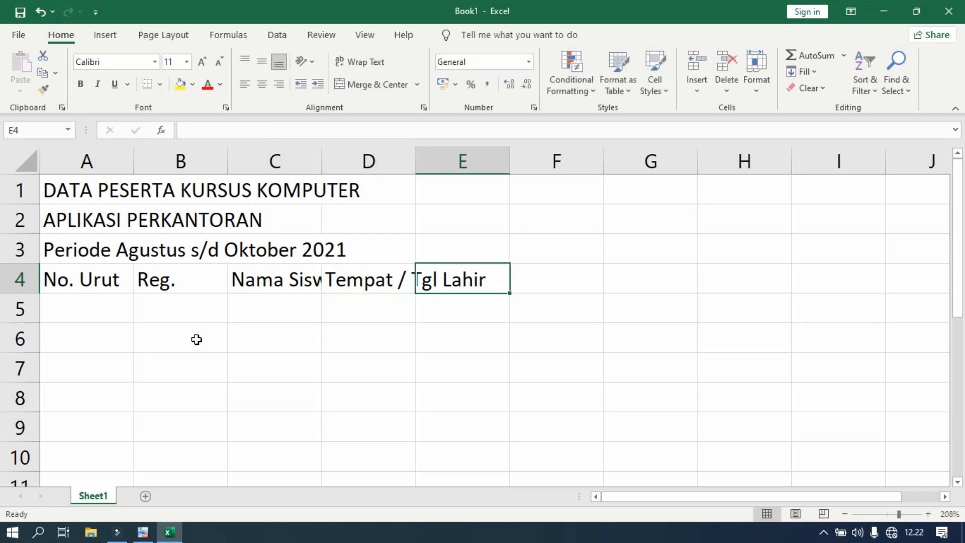
# Enter the headers "Mulai Belajar" in E4 and "Target Selesai" in F4, checking the table in PDF-XChange Viewer before returning to Excel.
pyautogui.write('Mul')
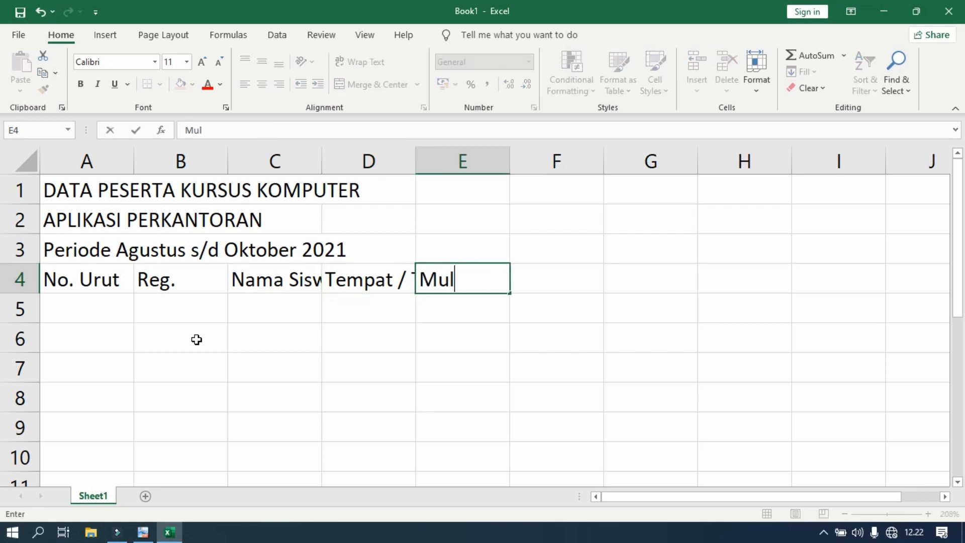
pyautogui.write('ai Belajar')
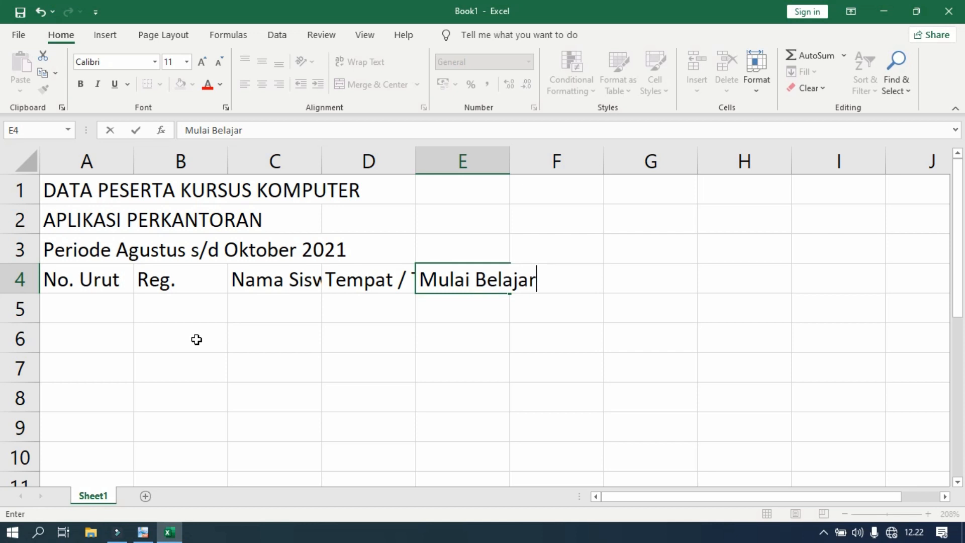
pyautogui.press('Tab')
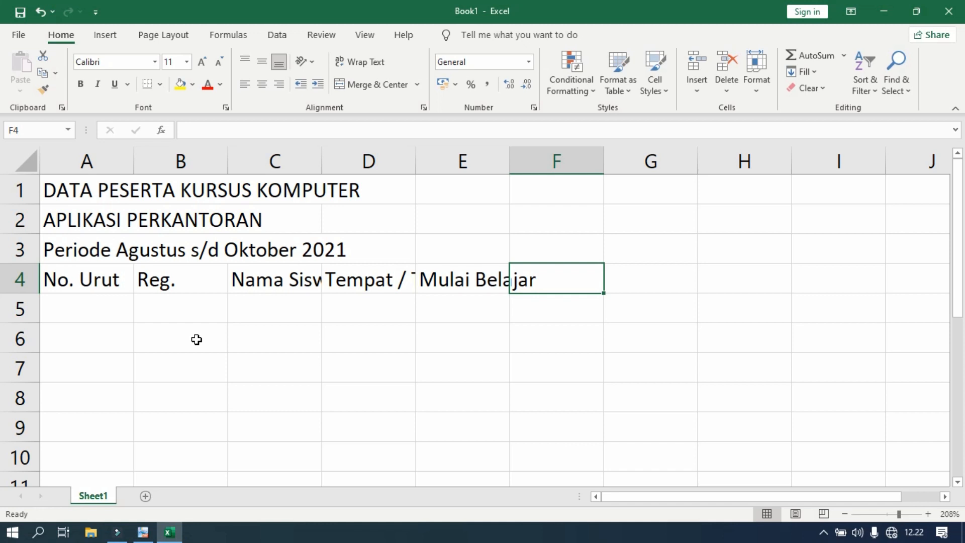
pyautogui.write('Targe')
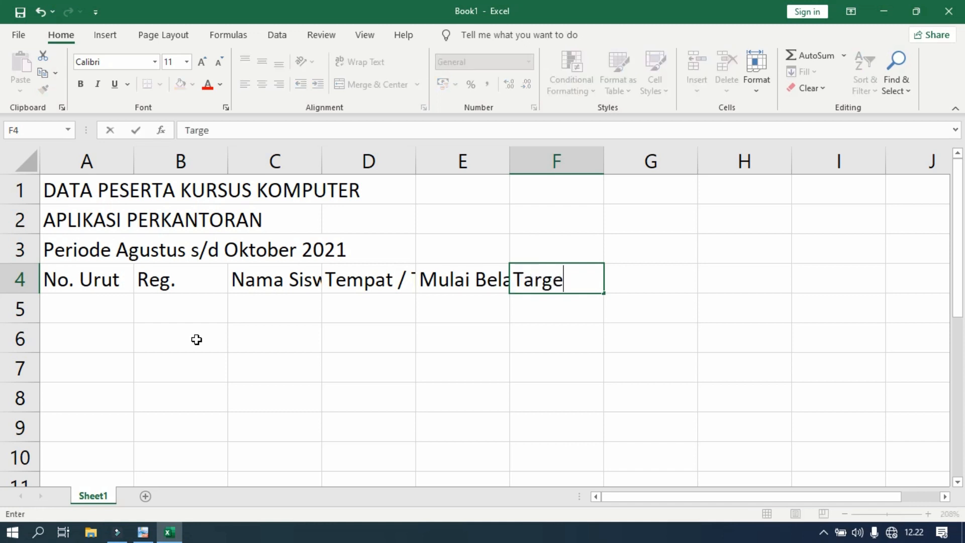
pyautogui.write('t Selesai')
pyautogui.click(143, 532)
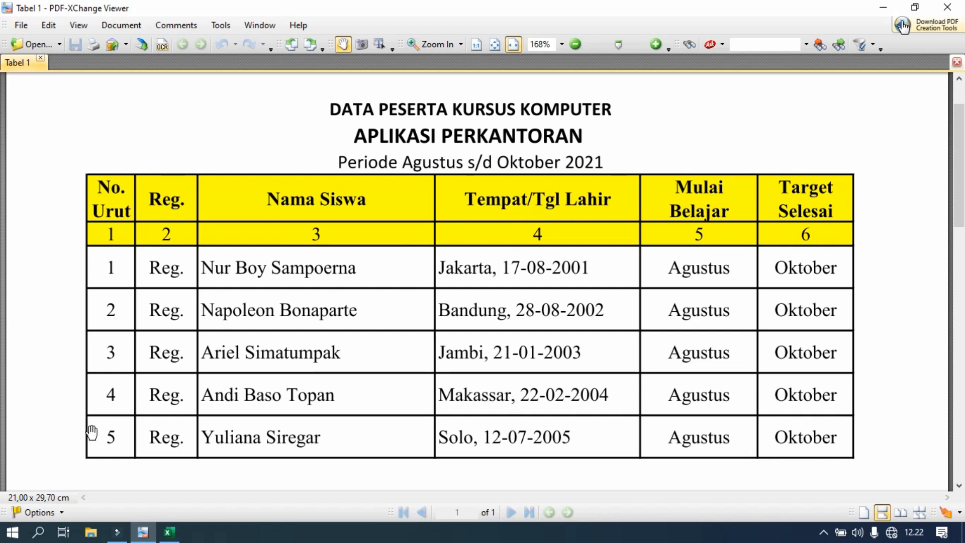
pyautogui.click(170, 533)
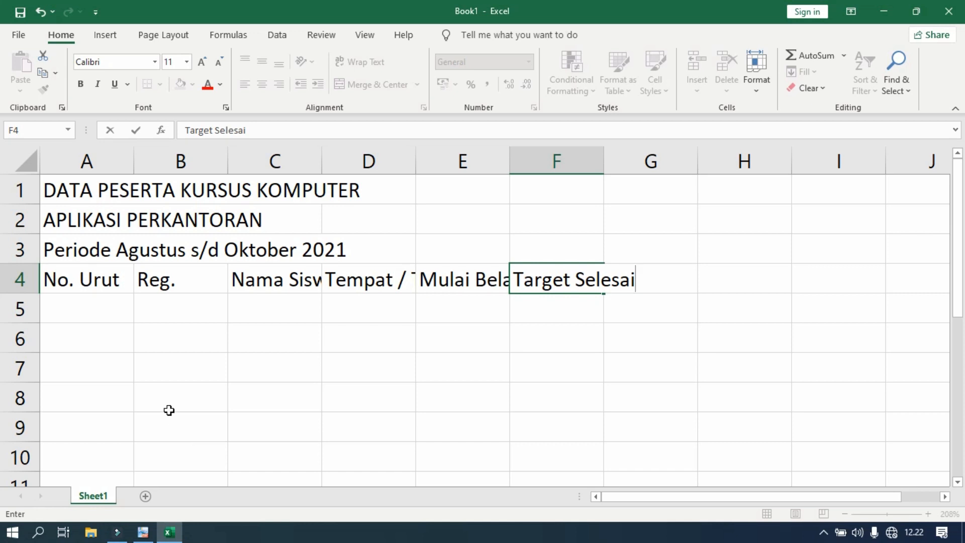
# Fill cells A5 to F5 with the number series 1 to 6, starting from 1 in A5, and center the numbers horizontally.
pyautogui.click(107, 308)
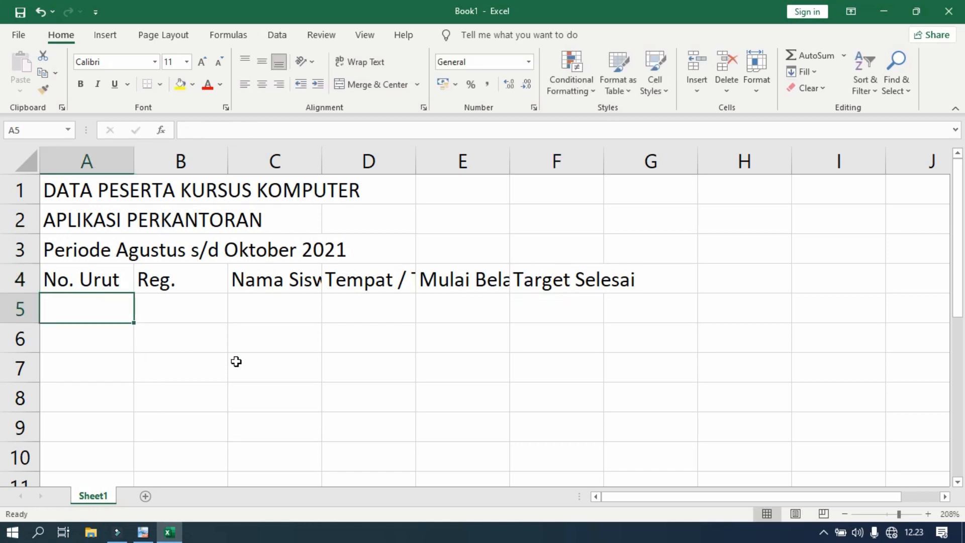
pyautogui.write('1')
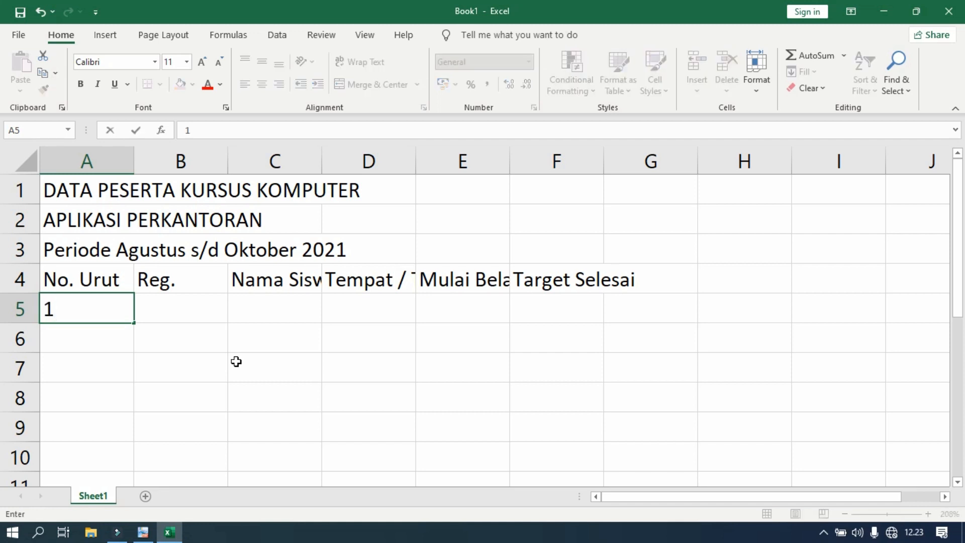
pyautogui.press('Return')
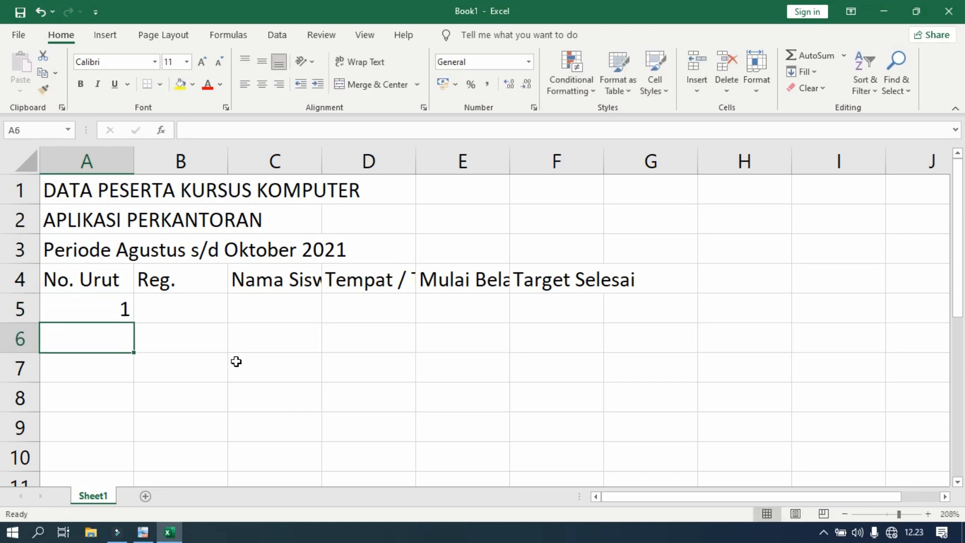
pyautogui.click(109, 309)
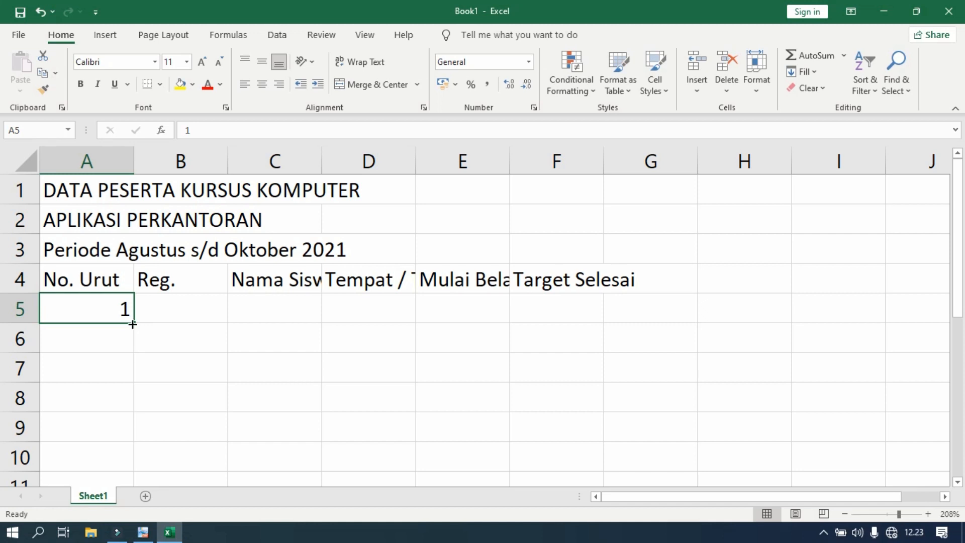
pyautogui.moveTo(132, 324); pyautogui.dragTo(133, 325)
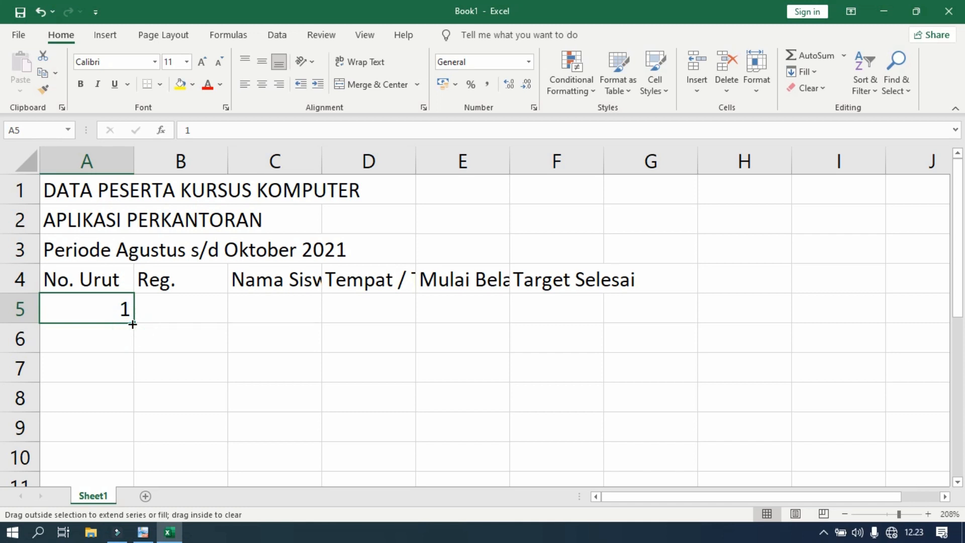
pyautogui.press('ctrl')
pyautogui.moveTo(132, 324); pyautogui.dragTo(579, 318)
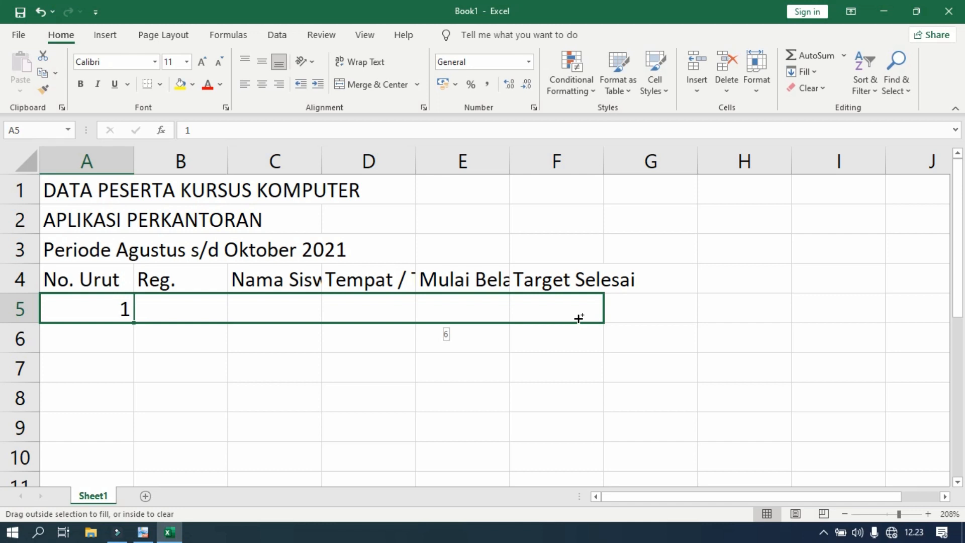
pyautogui.moveTo(579, 319); pyautogui.dragTo(578, 318)
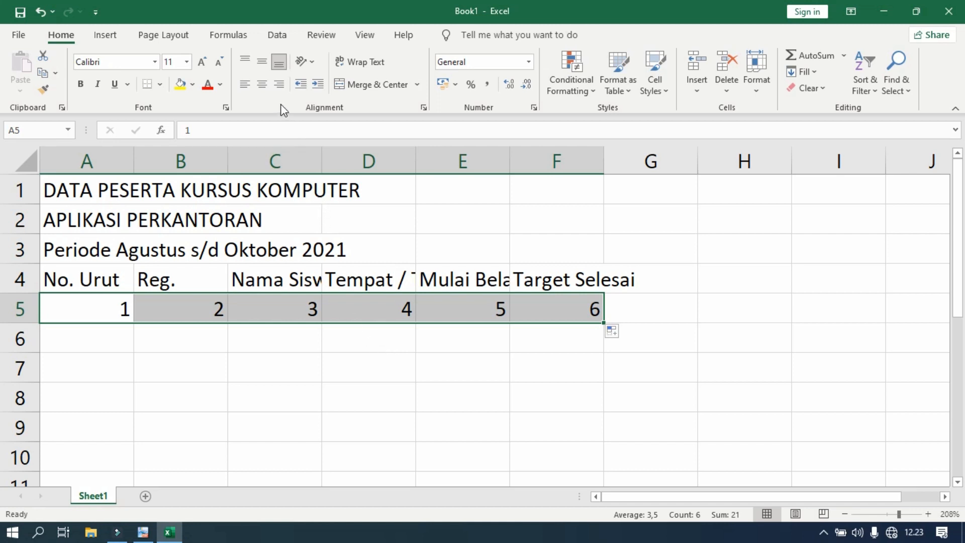
pyautogui.click(262, 85)
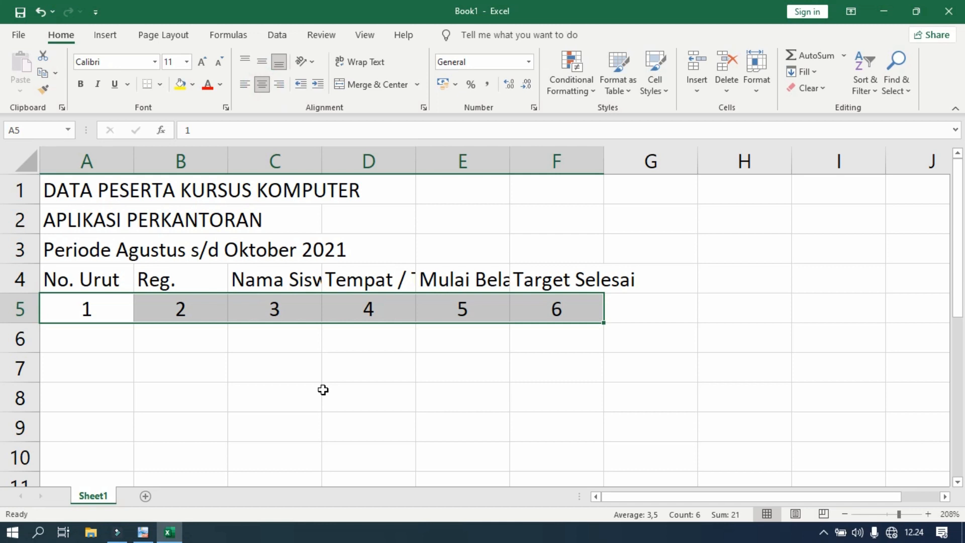
pyautogui.hotkey('ctrl', 'z')
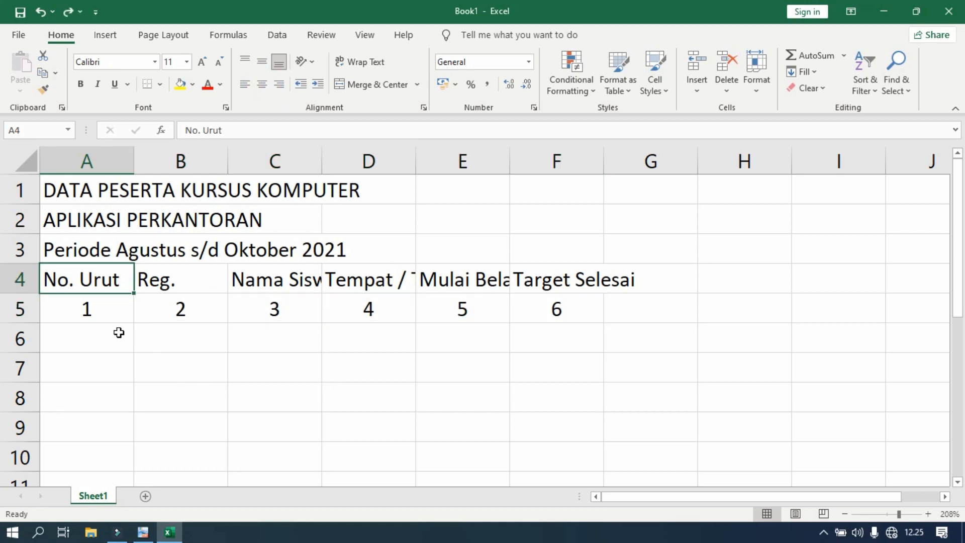
# Check the reference table in PDF-XChange Viewer, return to Excel and make header row 4 taller.
pyautogui.click(143, 534)
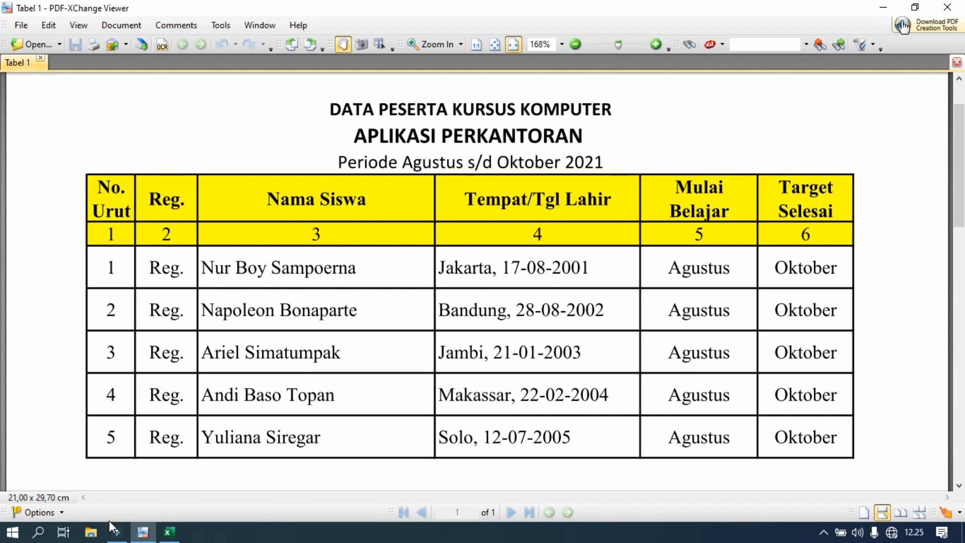
pyautogui.click(171, 533)
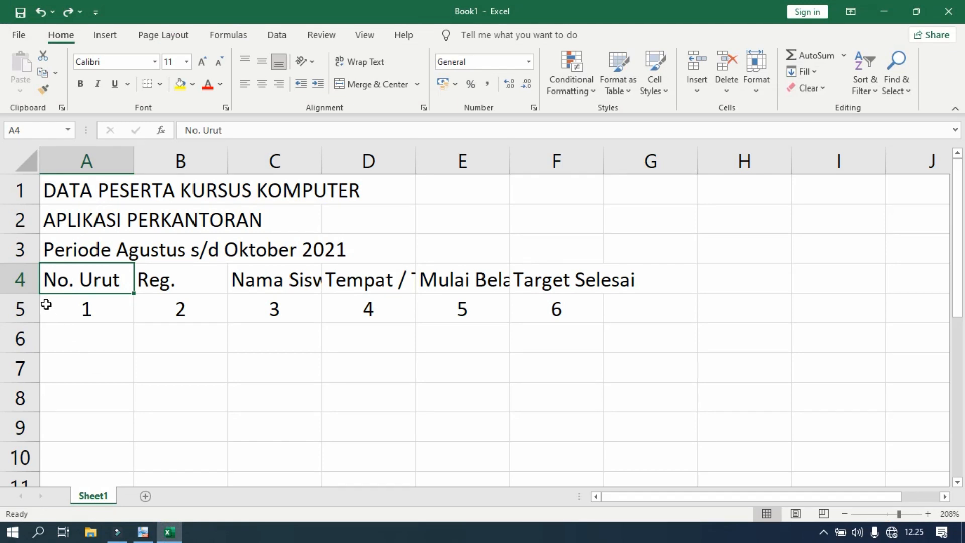
pyautogui.moveTo(38, 295); pyautogui.dragTo(37, 309)
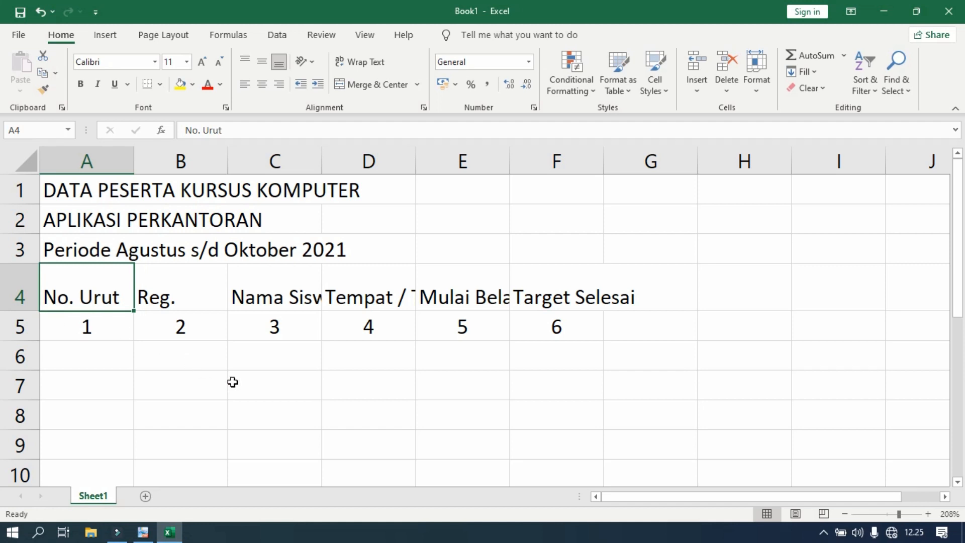
pyautogui.click(164, 393)
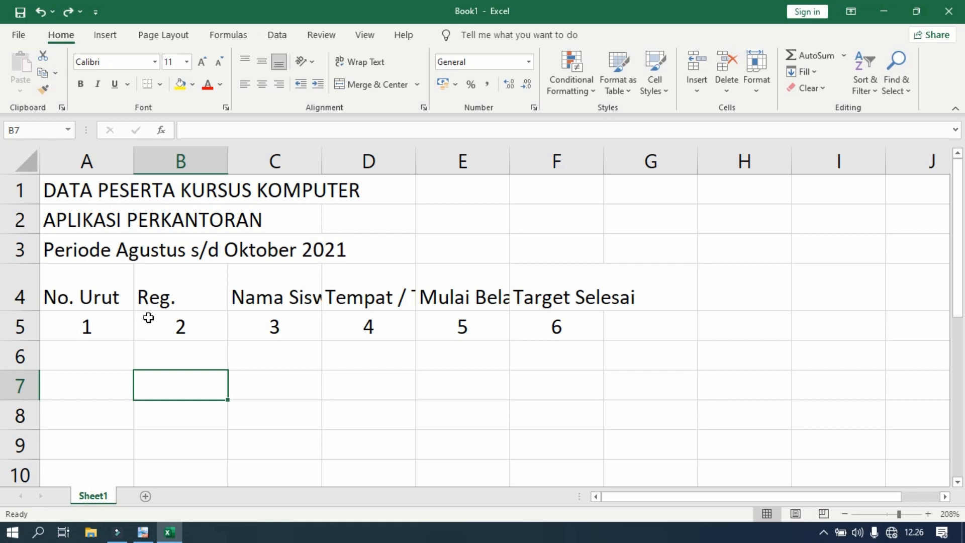
# Widen columns C, D, E and F to make room for their headers in row 4.
pyautogui.moveTo(324, 159); pyautogui.dragTo(362, 164)
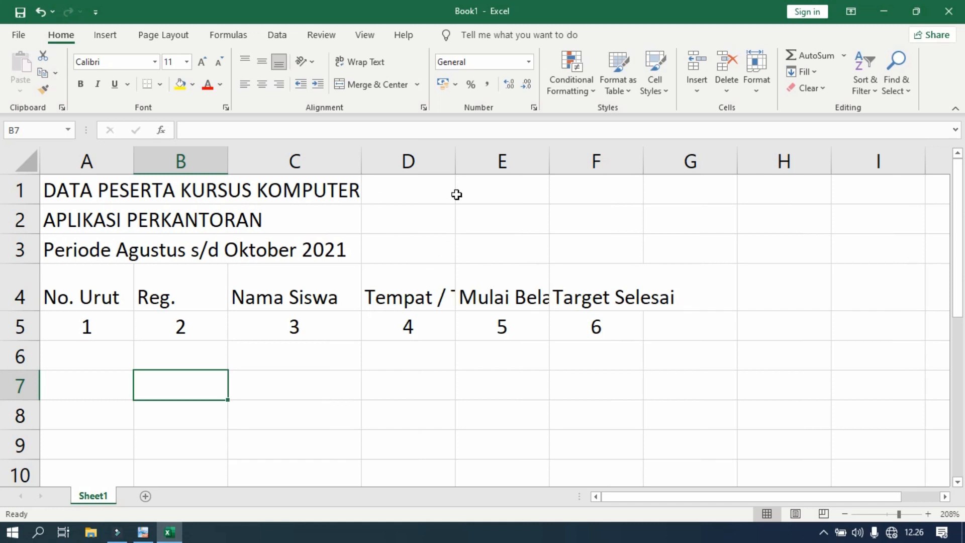
pyautogui.moveTo(457, 158); pyautogui.dragTo(545, 176)
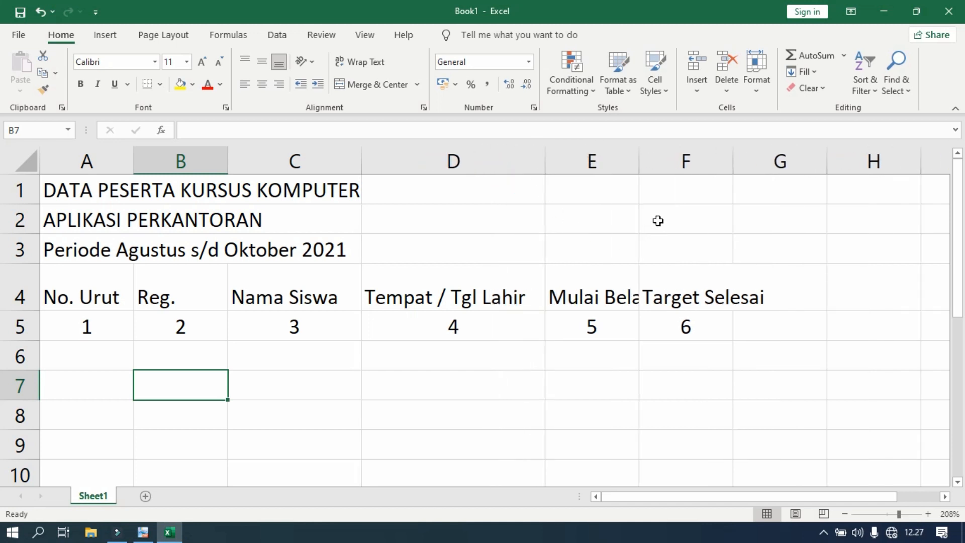
pyautogui.moveTo(639, 161); pyautogui.dragTo(658, 163)
pyautogui.moveTo(752, 160); pyautogui.dragTo(762, 161)
pyautogui.moveTo(655, 161); pyautogui.dragTo(664, 168)
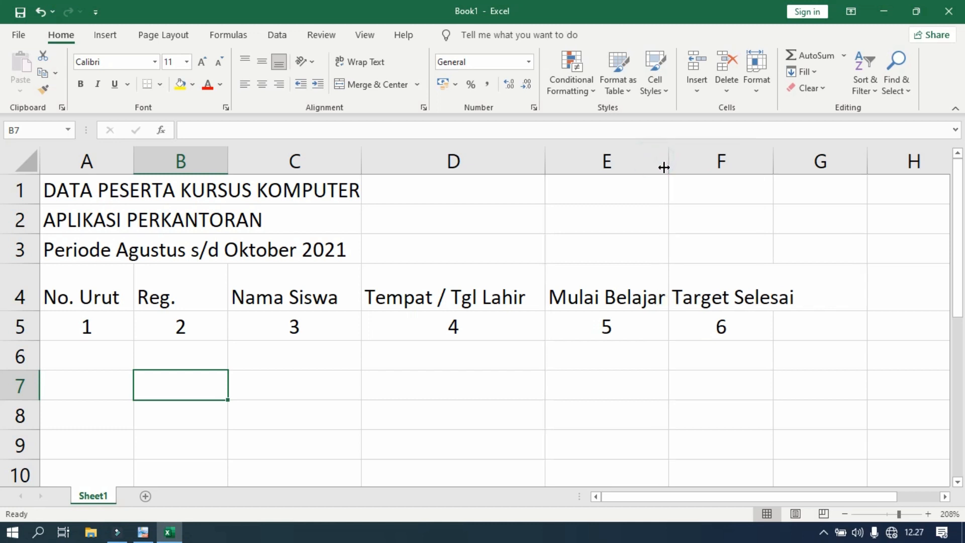
# Compare with the table in PDF-XChange Viewer, then in Excel center headers A4 to F4 horizontally and vertically.
pyautogui.click(143, 532)
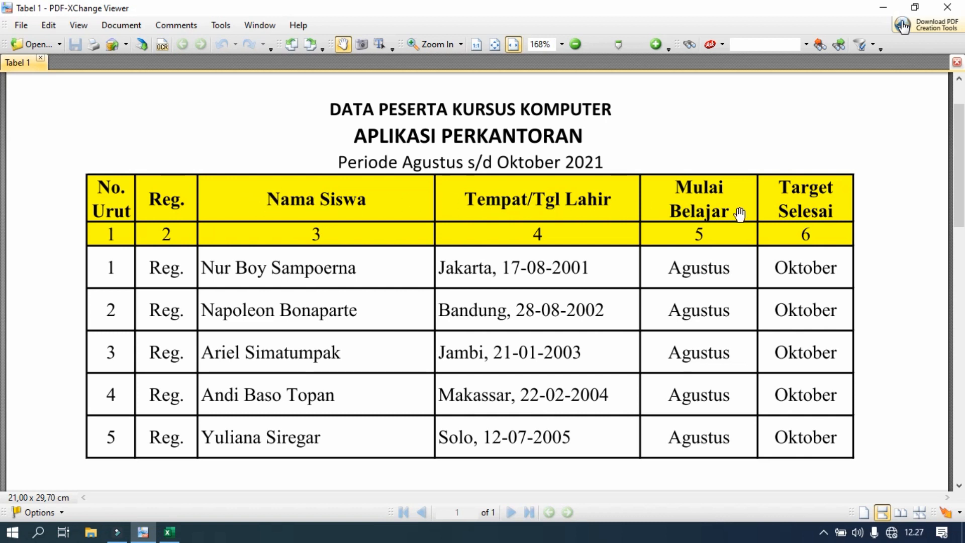
pyautogui.click(169, 532)
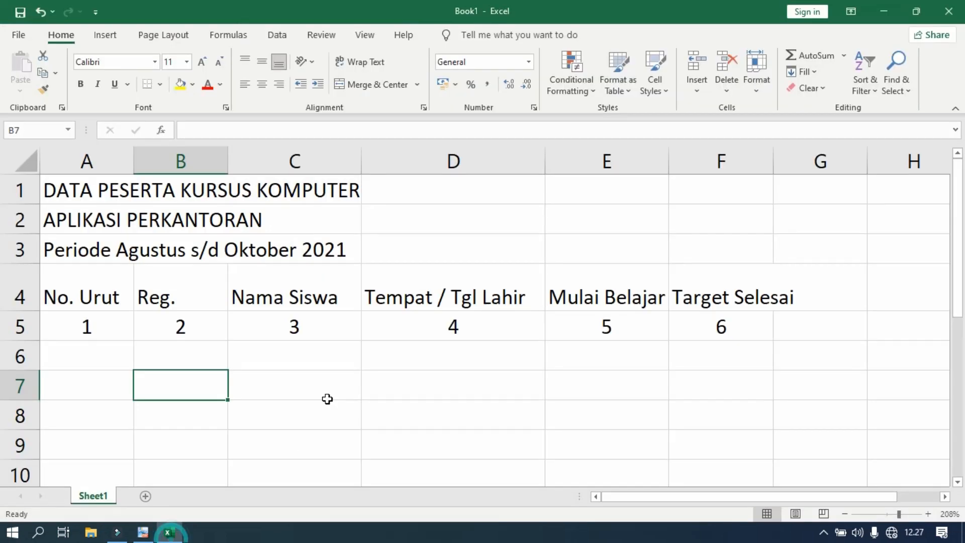
pyautogui.moveTo(89, 293); pyautogui.dragTo(710, 298)
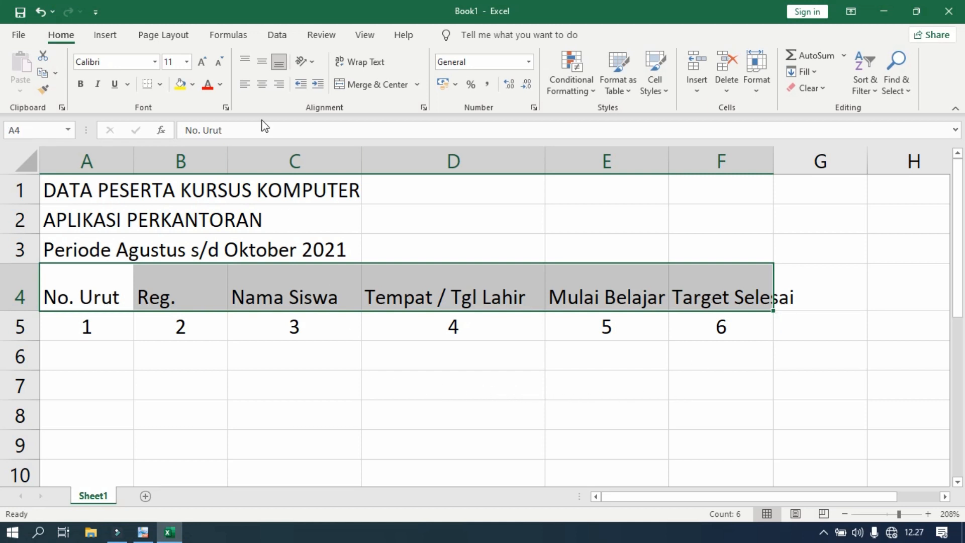
pyautogui.click(259, 87)
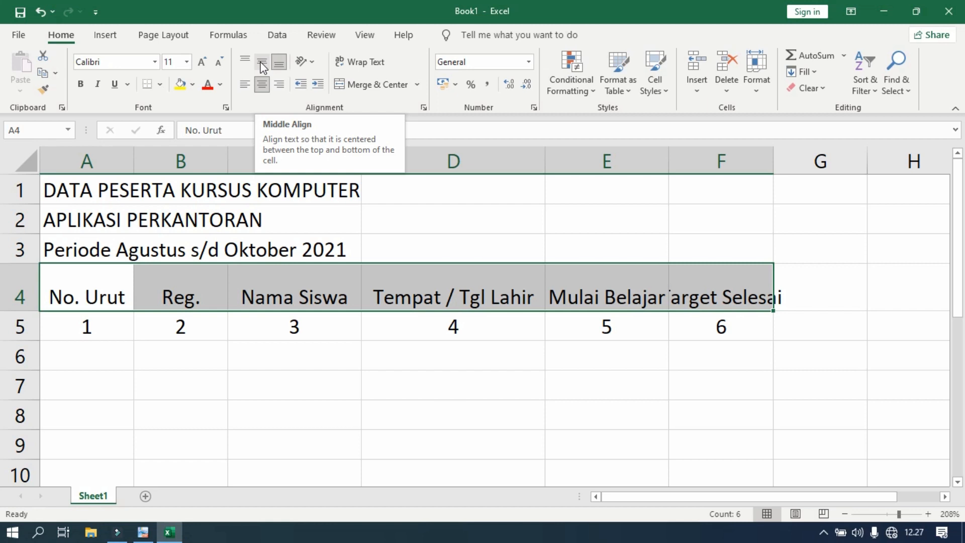
pyautogui.click(262, 64)
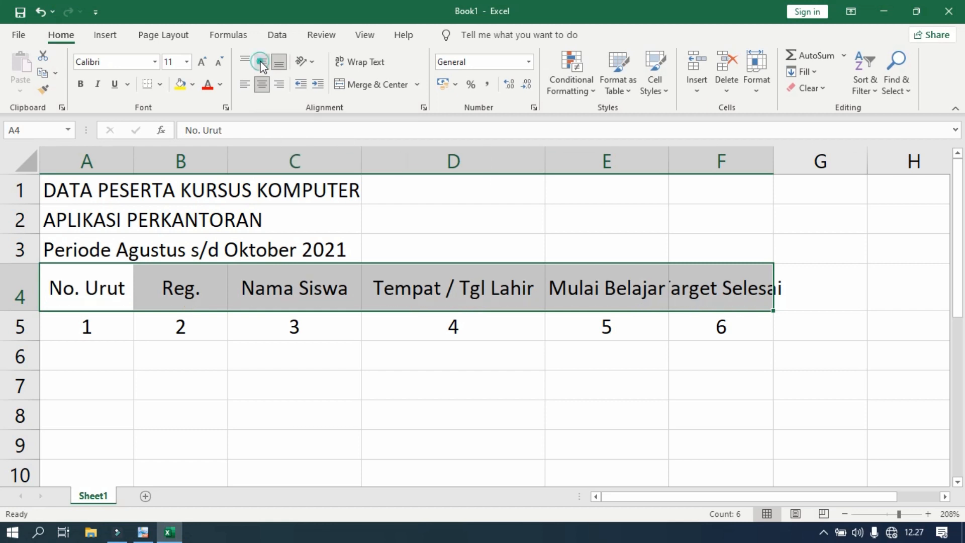
# After viewing the table in PDF-XChange Viewer, wrap "No. Urut" in Excel cell A4 and narrow column A to split it over two lines.
pyautogui.click(143, 532)
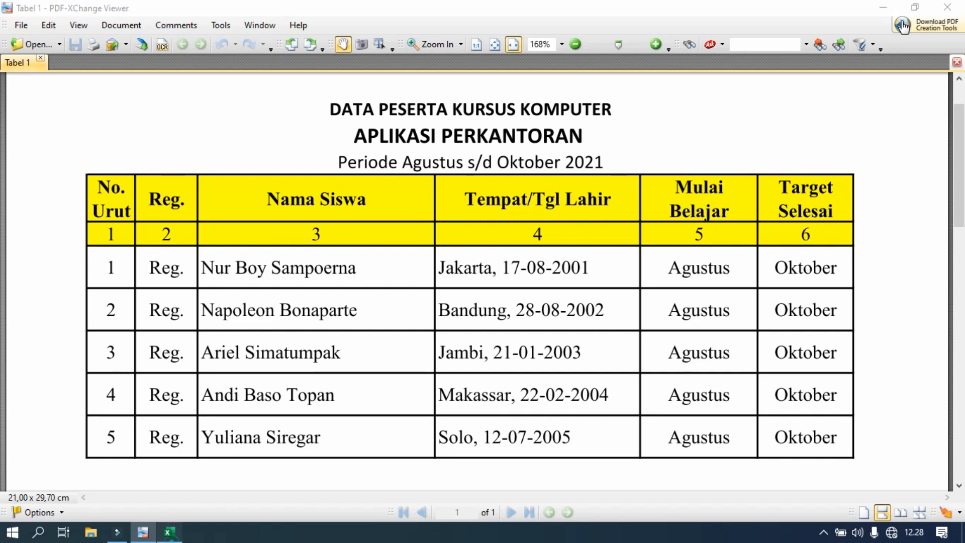
pyautogui.click(169, 532)
pyautogui.click(120, 350)
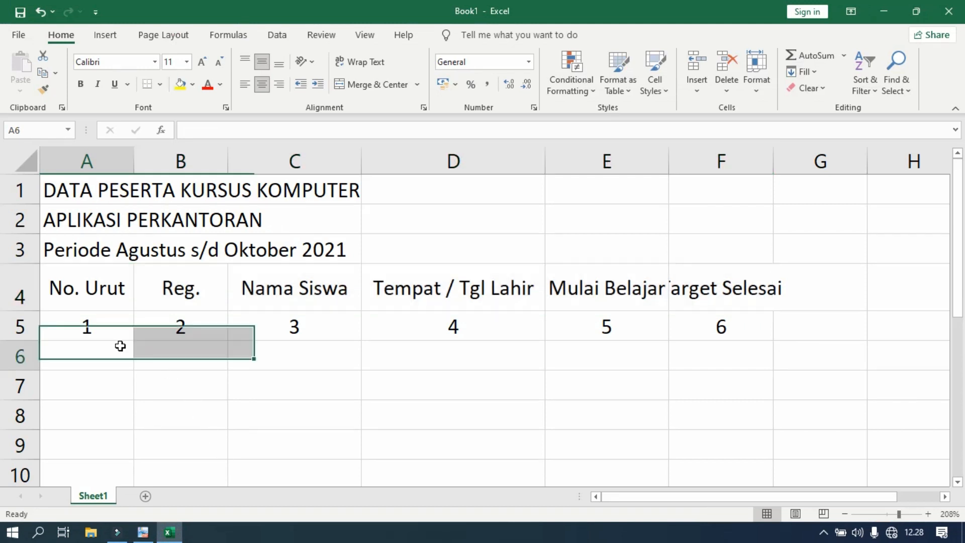
pyautogui.click(100, 286)
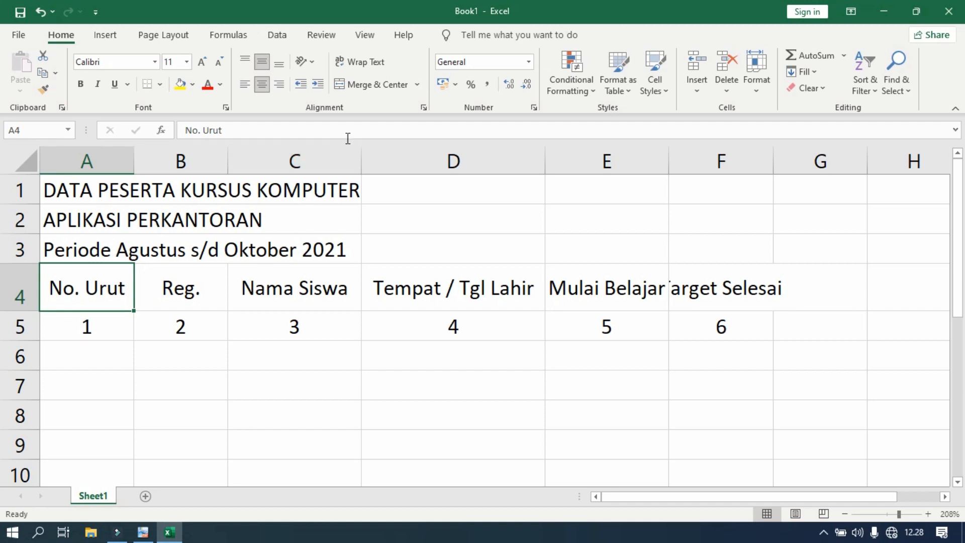
pyautogui.click(361, 63)
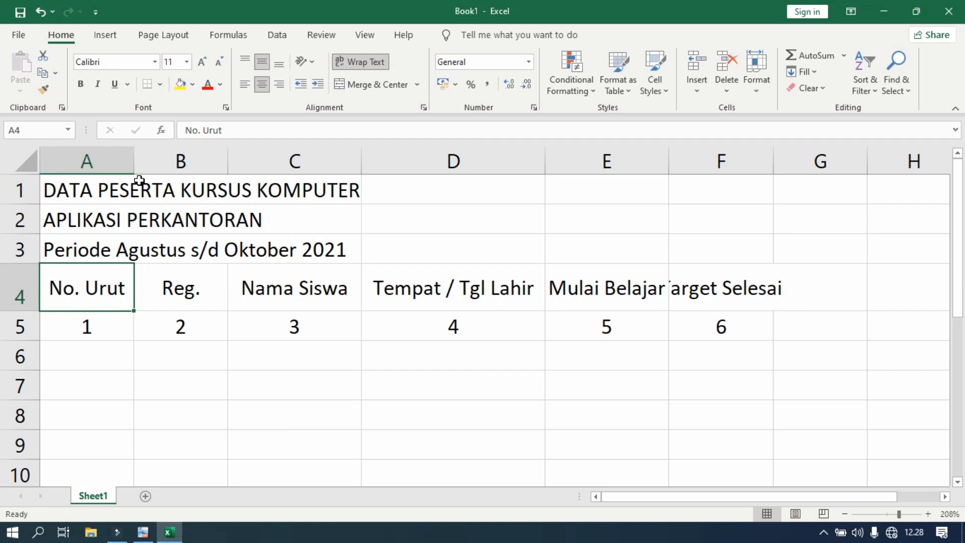
pyautogui.moveTo(136, 162); pyautogui.dragTo(106, 162)
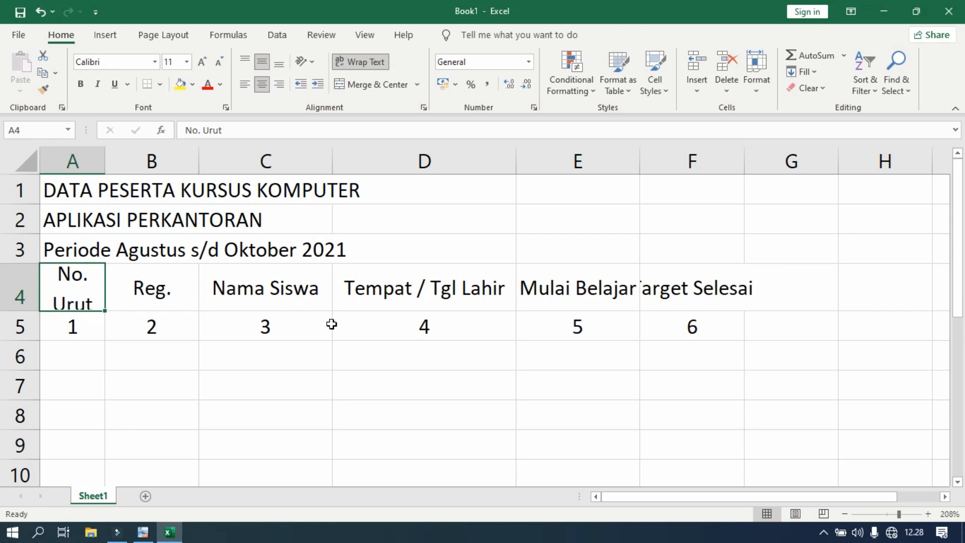
# Wrap the headers "Mulai Belajar" in E4 and "Target Selesai" in F4, narrowing column E to split its header over two lines.
pyautogui.click(590, 289)
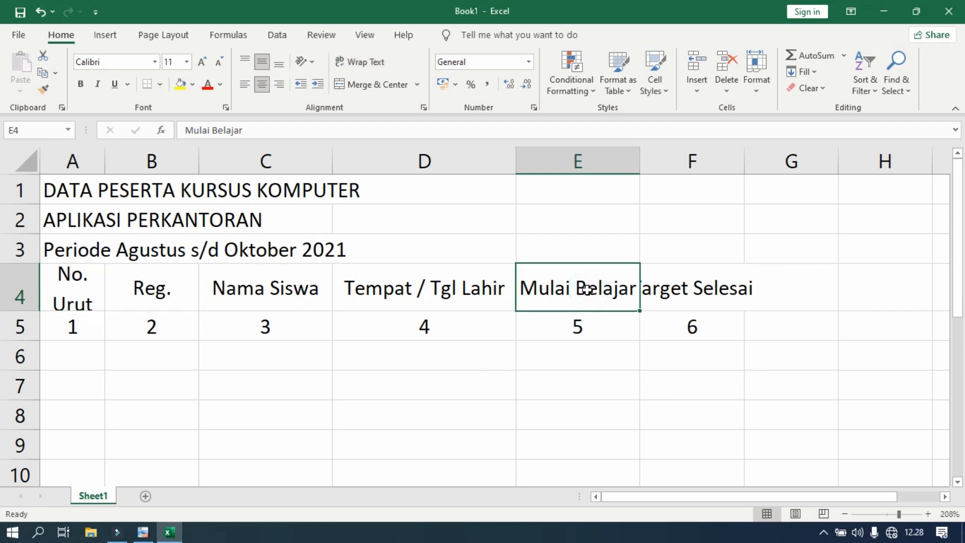
pyautogui.click(365, 61)
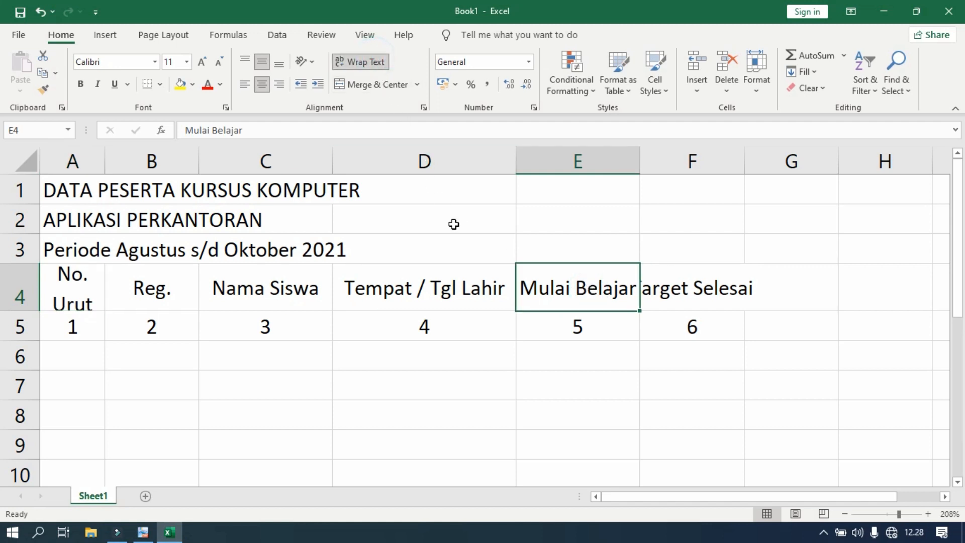
pyautogui.moveTo(640, 162); pyautogui.dragTo(617, 164)
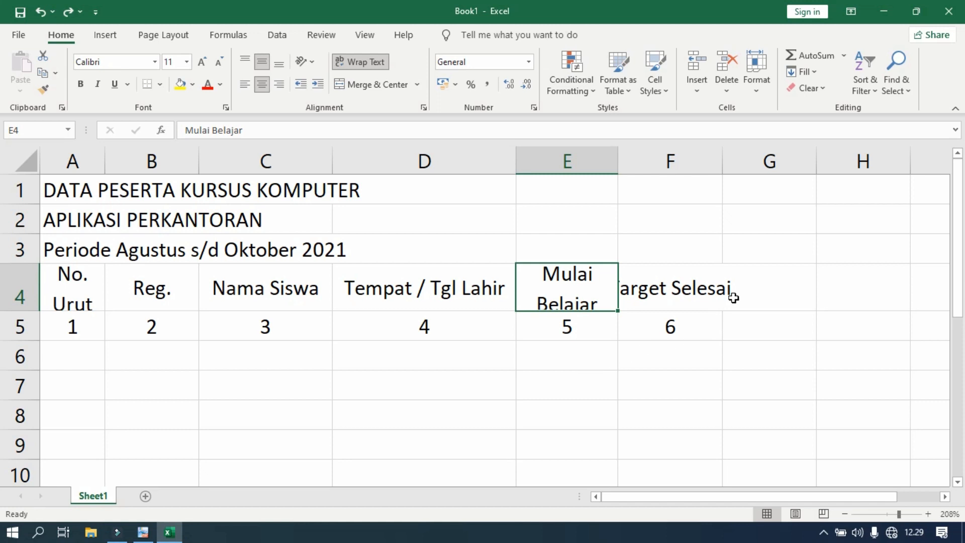
pyautogui.click(681, 288)
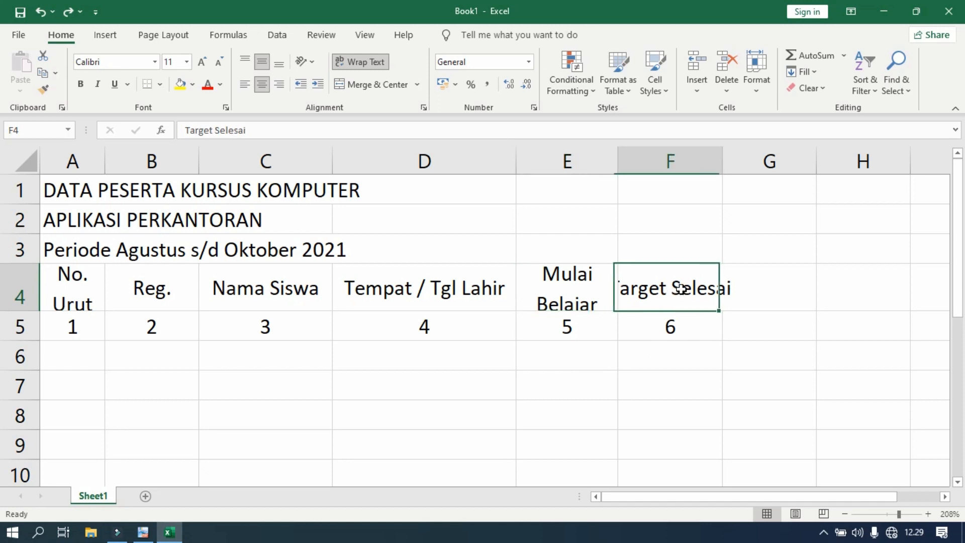
pyautogui.click(381, 62)
# Make row 4 slightly taller to fit the two-line headers, and narrow columns A and B.
pyautogui.click(707, 383)
pyautogui.press('Left')
pyautogui.press('Left')
pyautogui.press('Left')
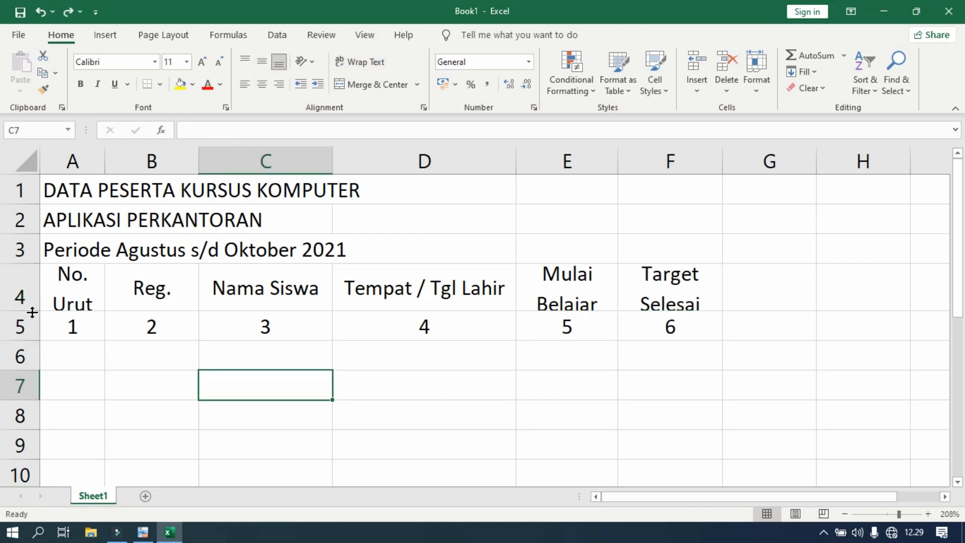
pyautogui.moveTo(33, 312); pyautogui.dragTo(32, 321)
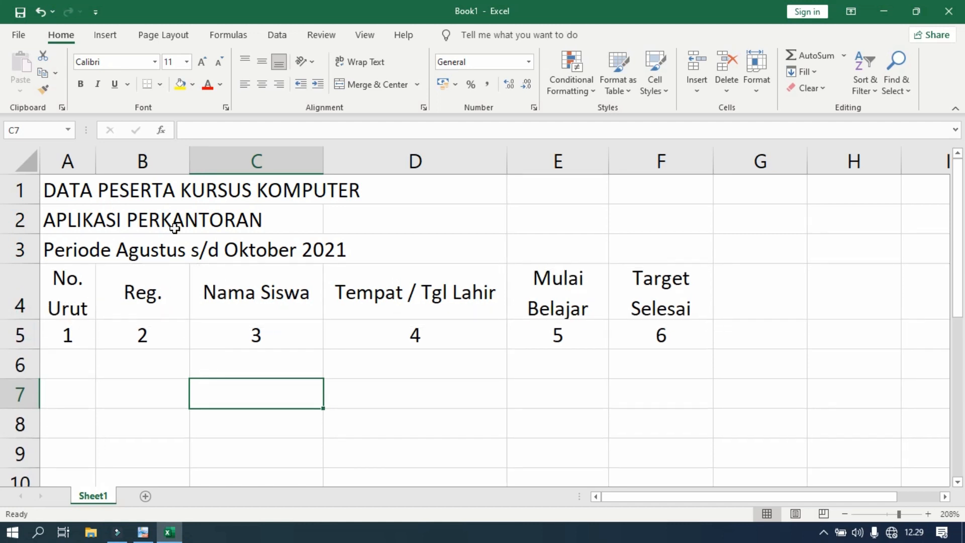
pyautogui.moveTo(189, 160); pyautogui.dragTo(159, 167)
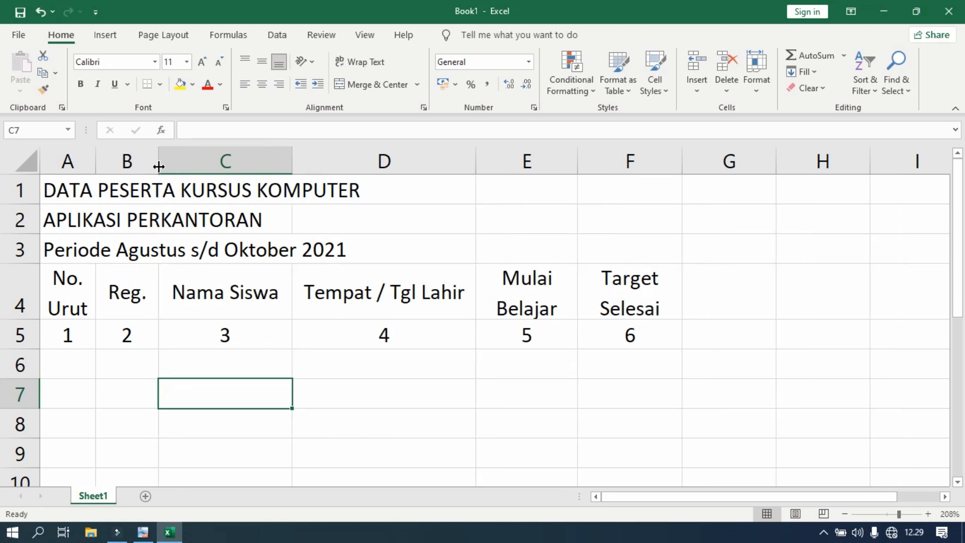
# Check the numbering of the table rows in PDF-XChange Viewer and enter 1 in cell A6 of the Excel sheet.
pyautogui.click(143, 533)
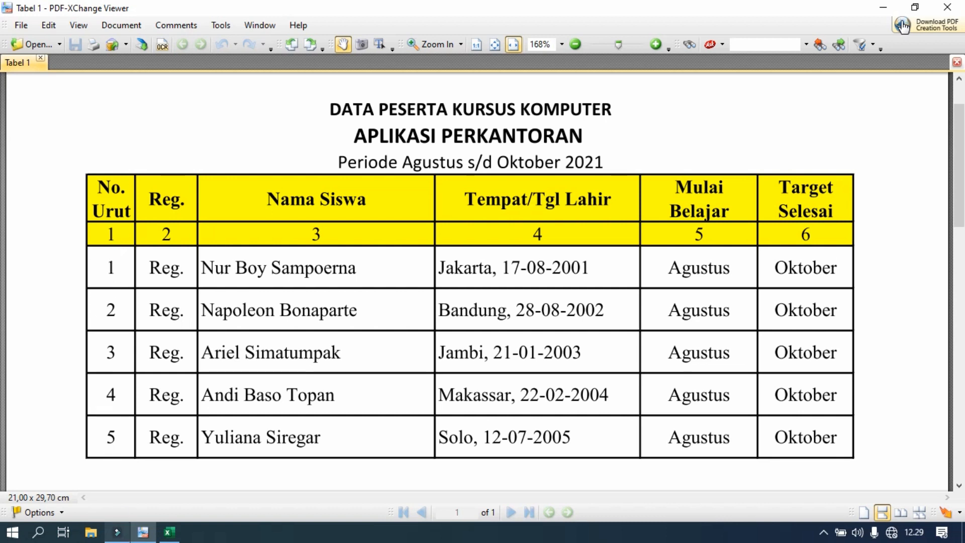
pyautogui.click(173, 534)
pyautogui.click(73, 368)
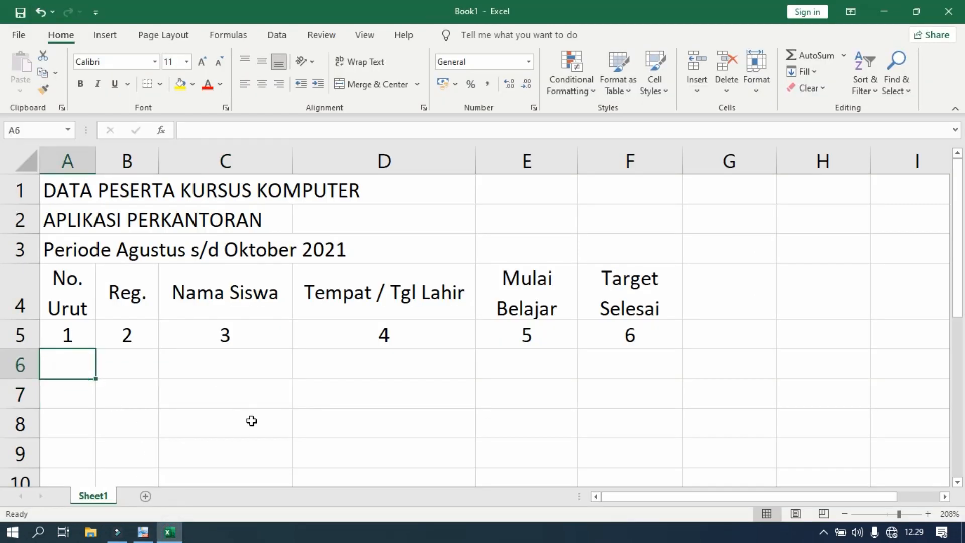
pyautogui.write('1')
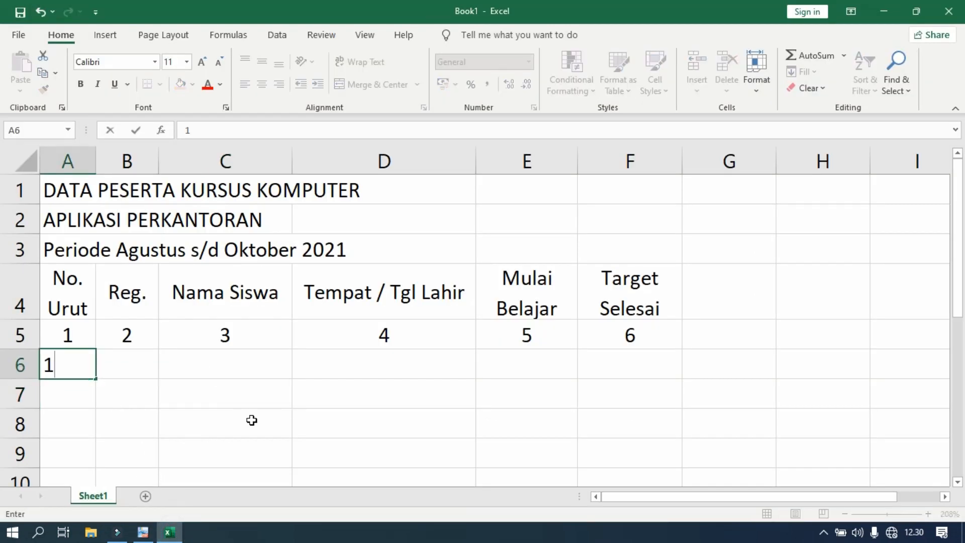
pyautogui.press('Return')
pyautogui.press('Up')
# Extend the number in A6 down to A10 as an increasing series from 1 to 5.
pyautogui.scroll(-3, 146, 394)
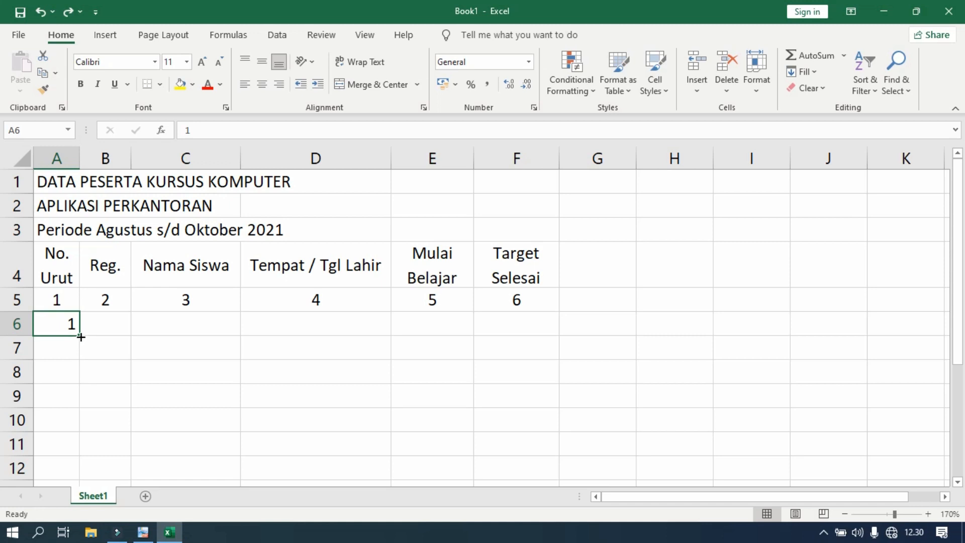
pyautogui.moveTo(81, 337); pyautogui.dragTo(81, 337)
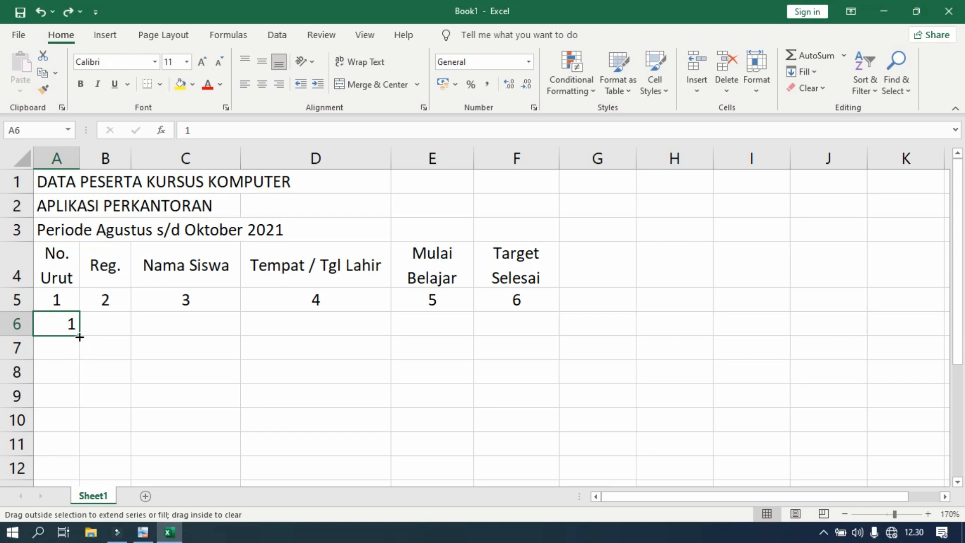
pyautogui.press('ctrl')
pyautogui.moveTo(78, 337); pyautogui.dragTo(85, 421)
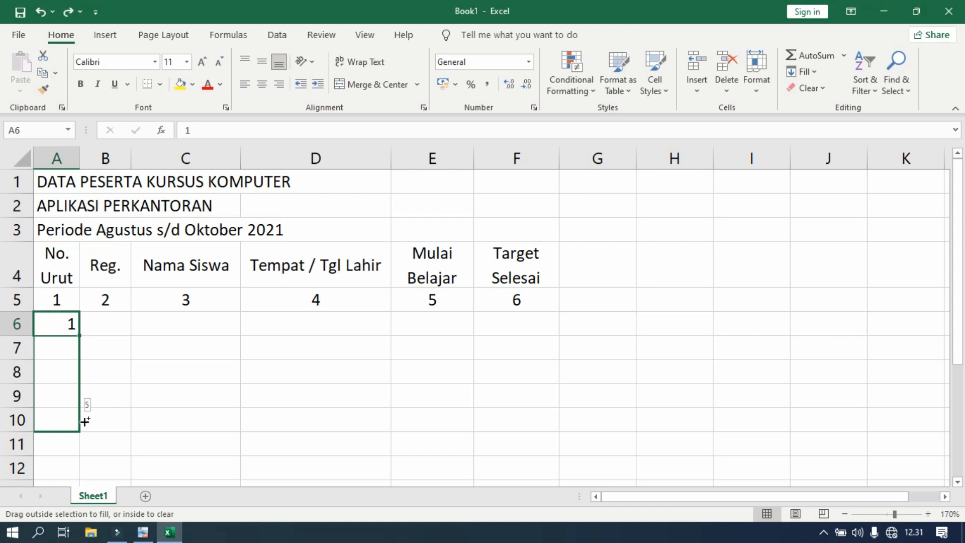
pyautogui.moveTo(85, 422); pyautogui.dragTo(85, 421)
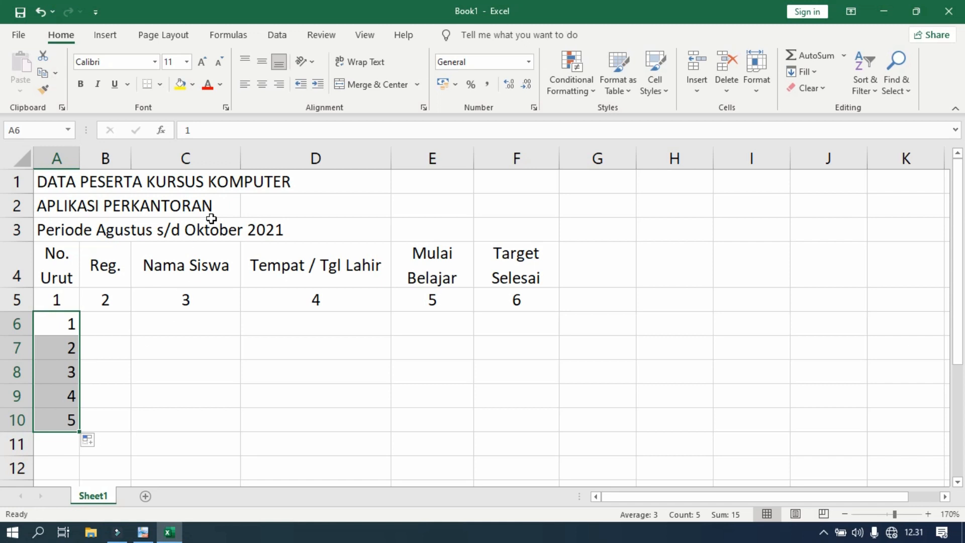
# Center the numbers in A6 to A10 horizontally and vertically, and switch to the reference table in PDF-XChange Viewer.
pyautogui.click(262, 85)
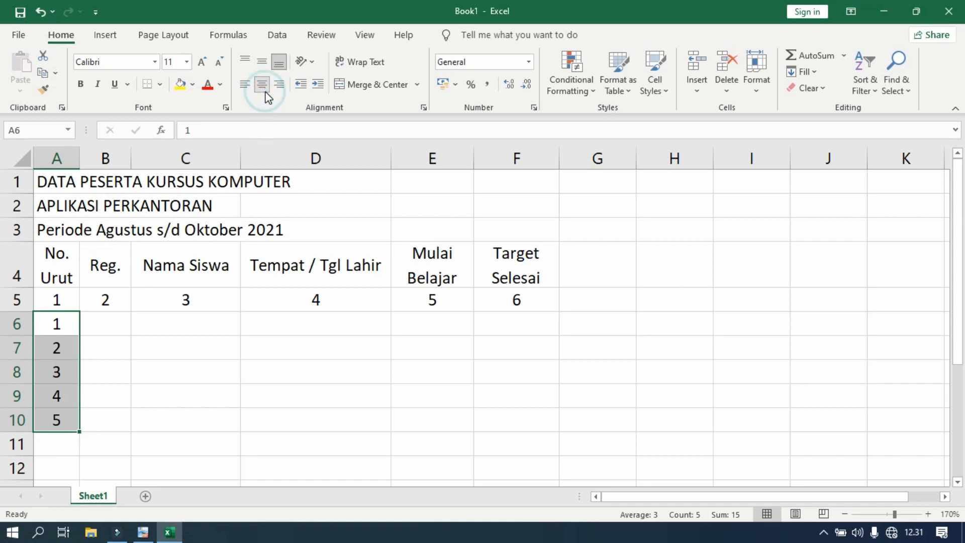
pyautogui.click(262, 63)
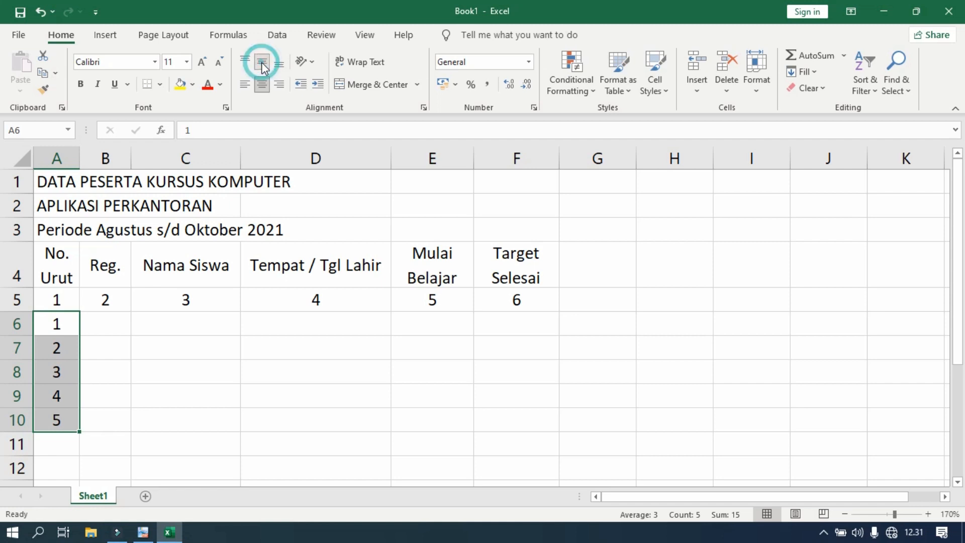
pyautogui.click(139, 387)
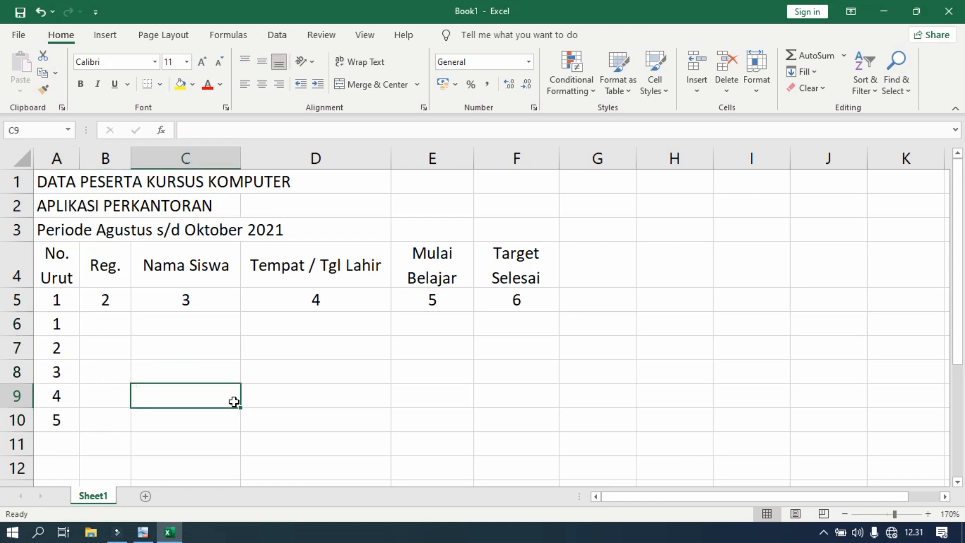
pyautogui.click(143, 532)
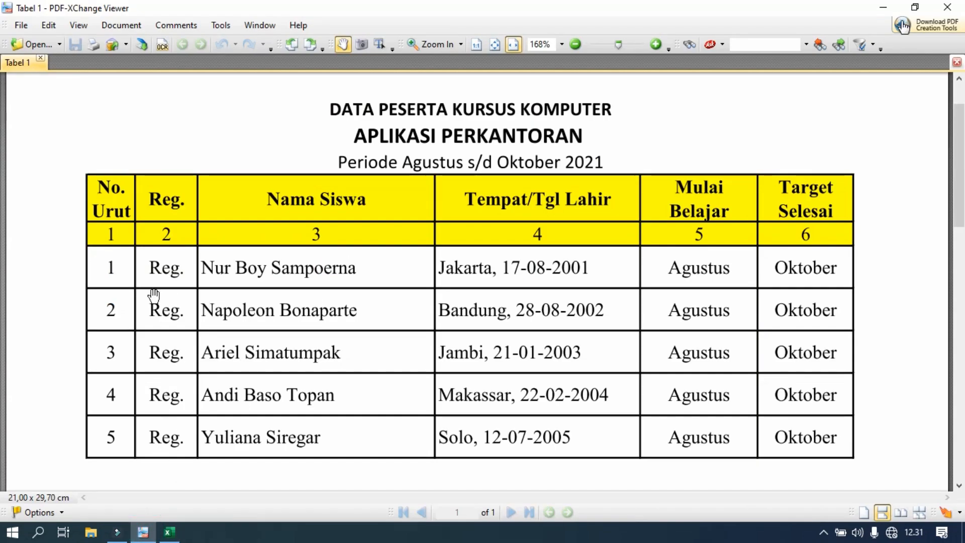
# Switch to Excel, enter Reg. in cell B6 and copy it down through B10.
pyautogui.click(169, 532)
pyautogui.click(114, 320)
pyautogui.write('Reg.')
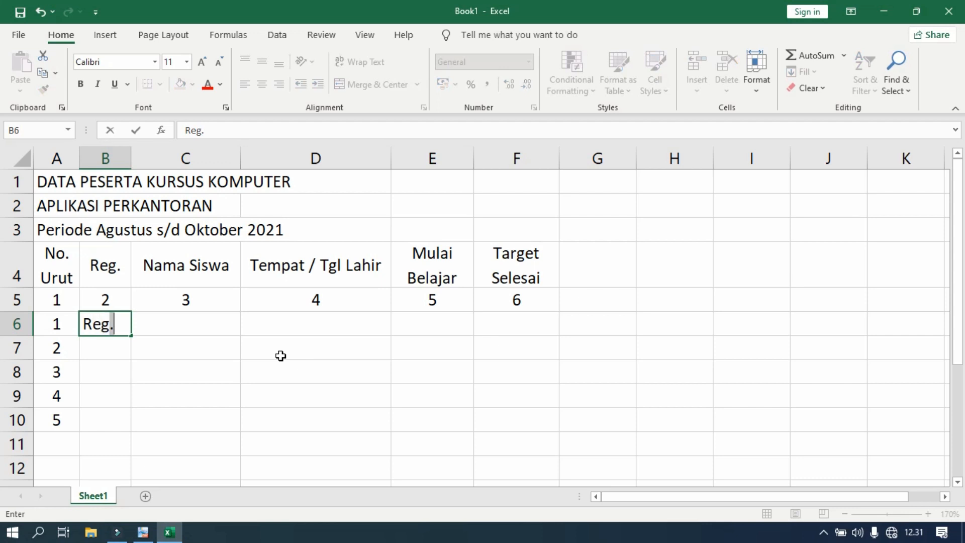
pyautogui.press('Return')
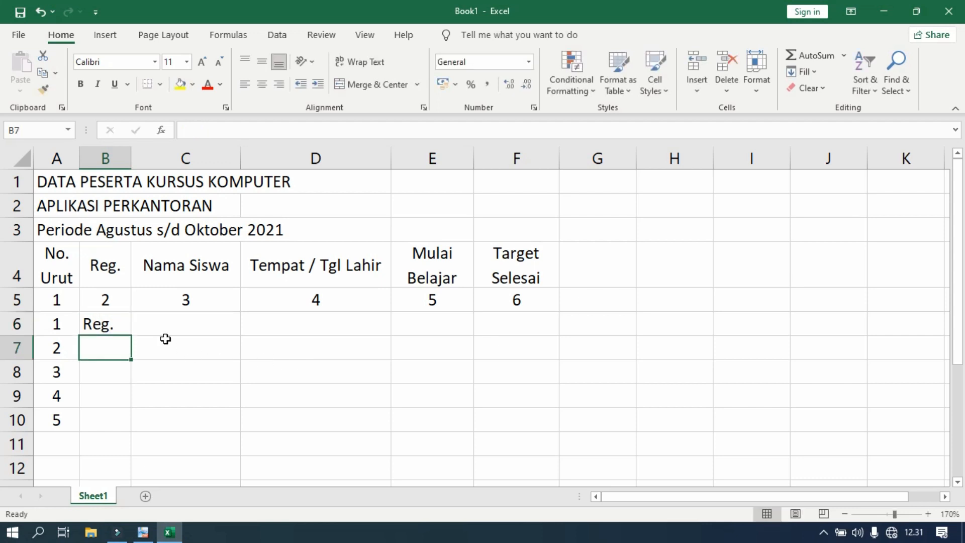
pyautogui.click(115, 324)
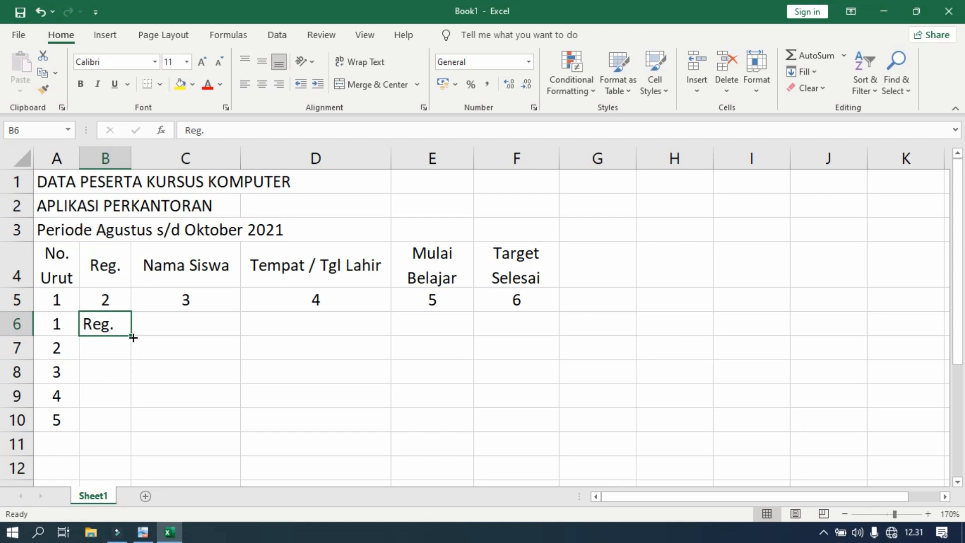
pyautogui.moveTo(131, 338); pyautogui.dragTo(126, 425)
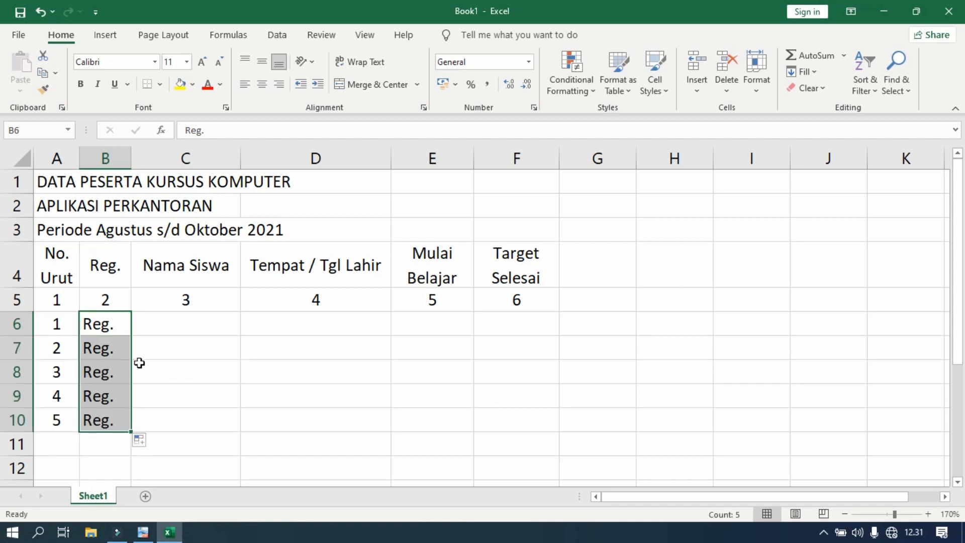
# Check the student names in PDF-XChange Viewer, enter the five full names in C6 to C10 of the Excel sheet, and auto-fit column C.
pyautogui.click(143, 532)
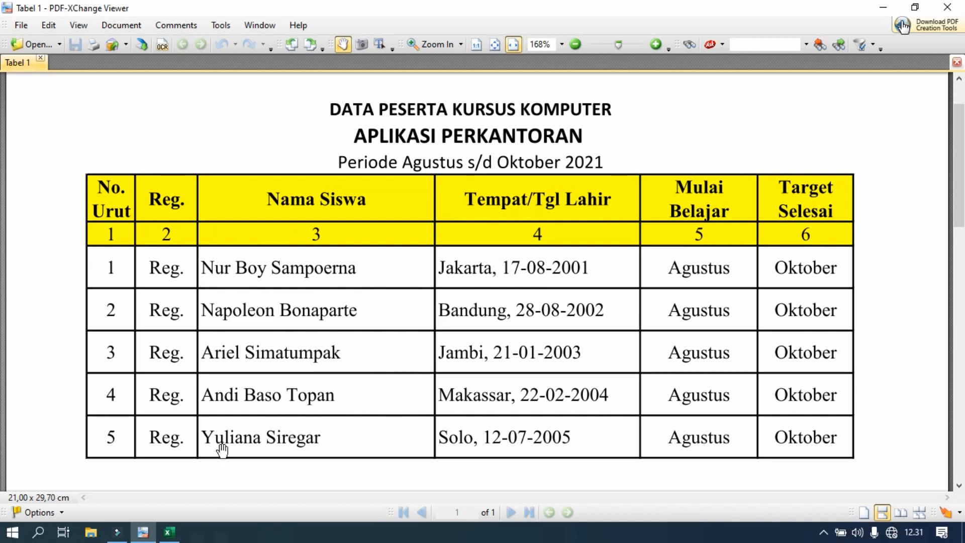
pyautogui.click(169, 533)
pyautogui.click(173, 324)
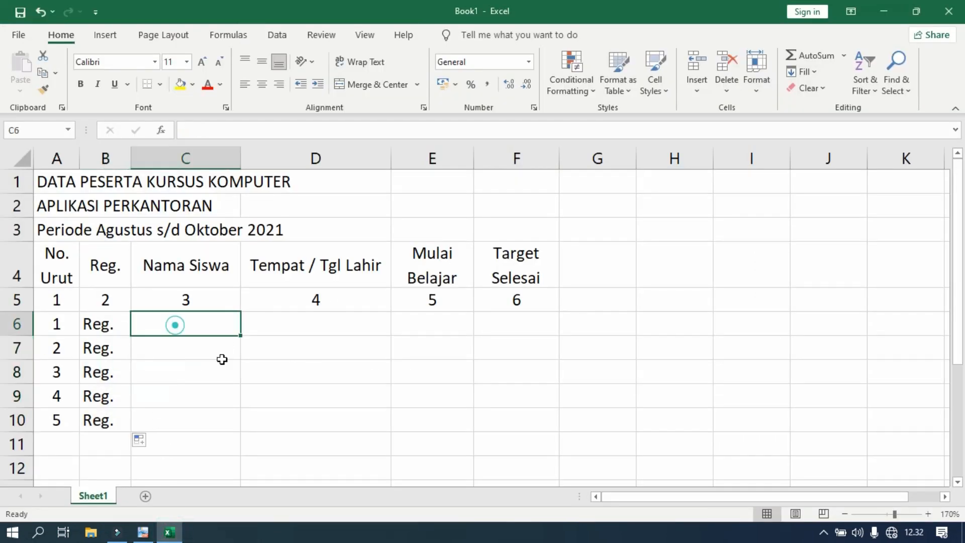
pyautogui.write('Nur Boy Sampoerna')
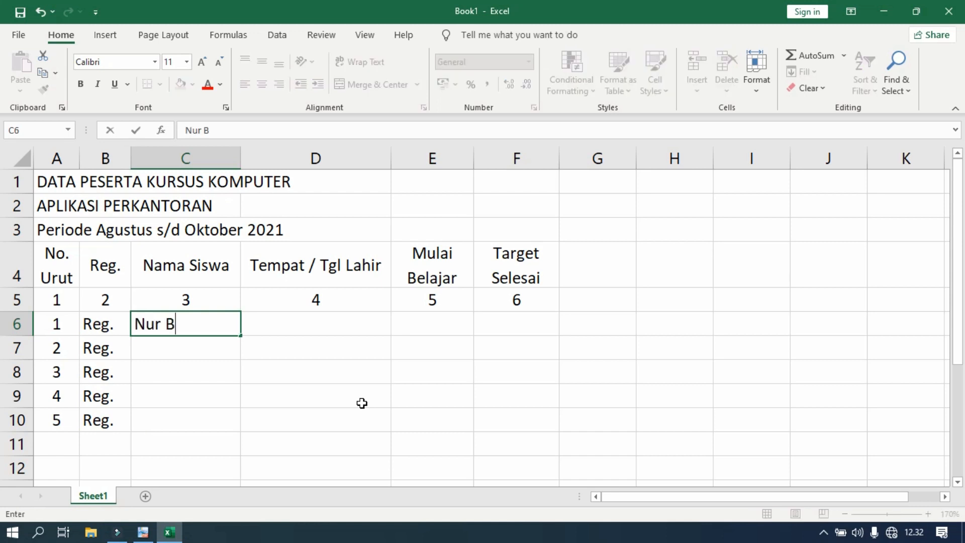
pyautogui.press('Return')
pyautogui.write('Napoleon Bonaparte Ariel Simatumpak Andi Baso Topan Yuliana Siregar')
pyautogui.press('Return')
pyautogui.doubleClick(241, 159)
# Enter each student's place and date of birth in D6 to D10 and widen column D to fit the entries.
pyautogui.click(364, 324)
pyautogui.write('Jakarta, 17-08-2001 Bandung, 28-08-2002 Jambi, 21- 01-2003 Makassar, 22-02-2004 Solo, 12-07-2005')
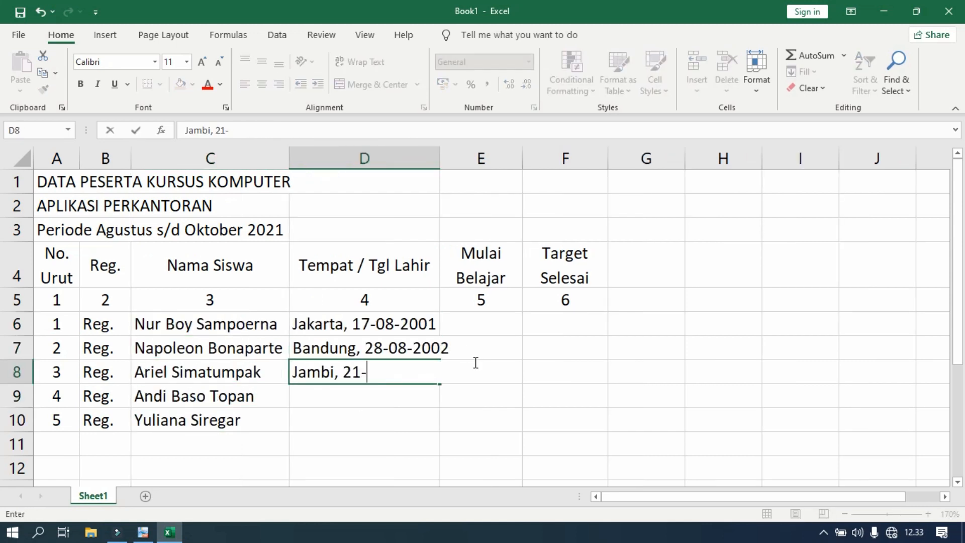
pyautogui.press('Return')
pyautogui.moveTo(439, 159); pyautogui.dragTo(461, 159)
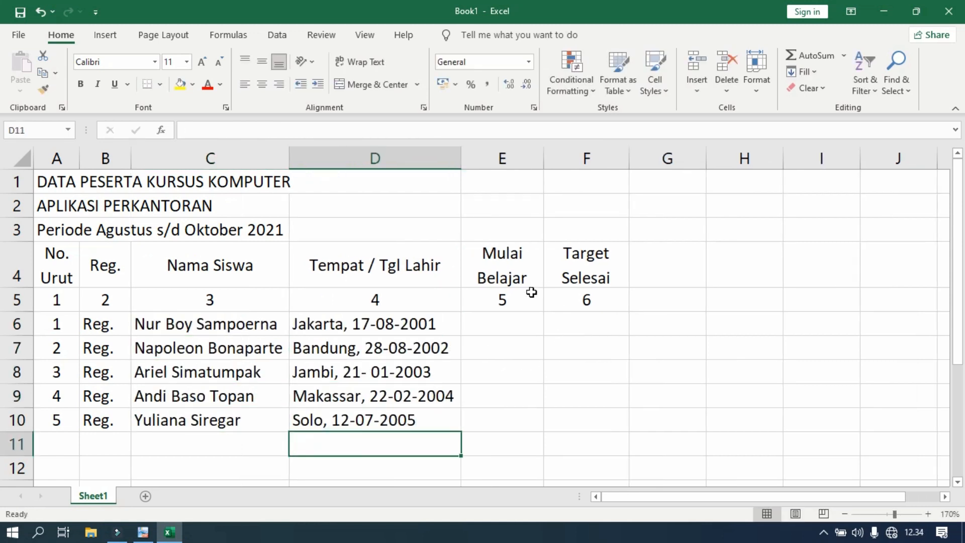
# Check the start month in PDF-XChange Viewer, enter Agustus in E6 of the Excel sheet, and copy it unchanged down to E10.
pyautogui.click(504, 328)
pyautogui.click(143, 533)
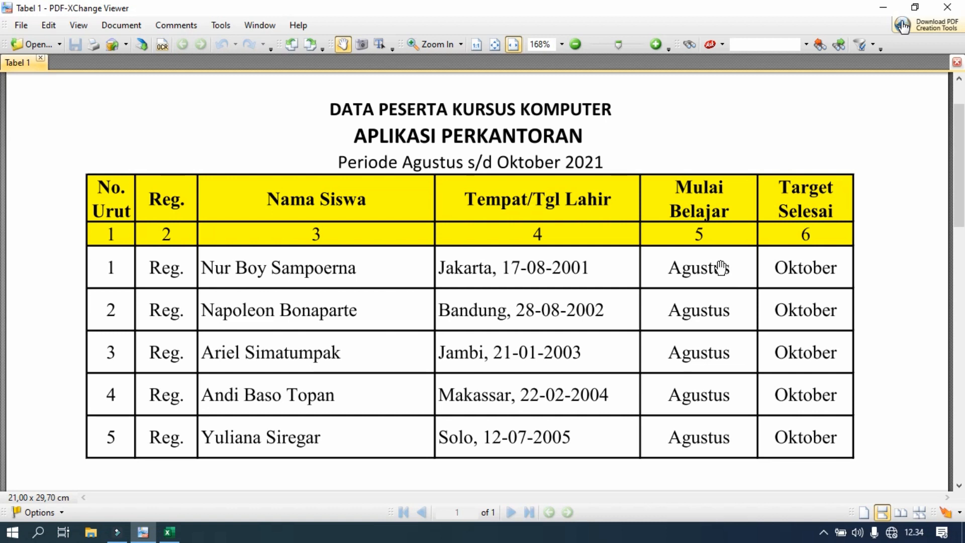
pyautogui.click(179, 536)
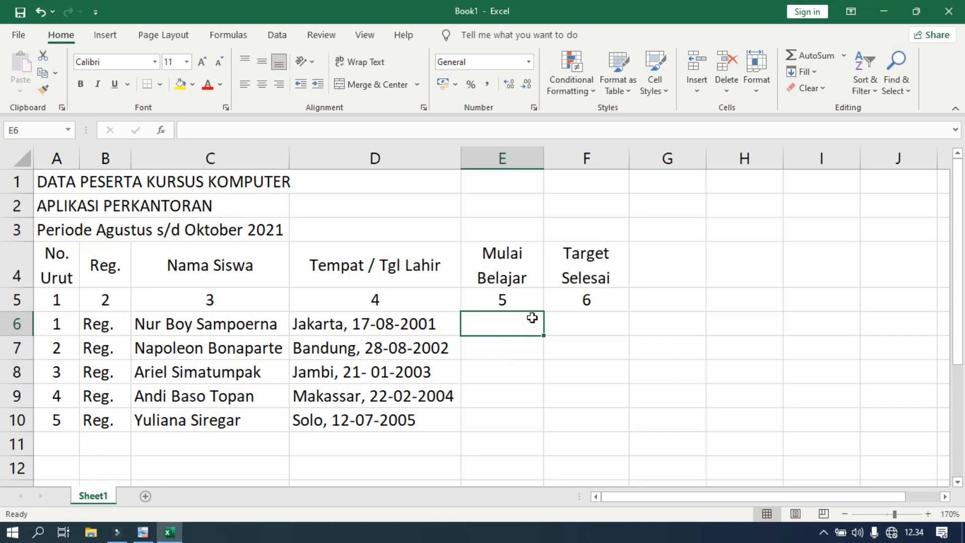
pyautogui.write('Ag')
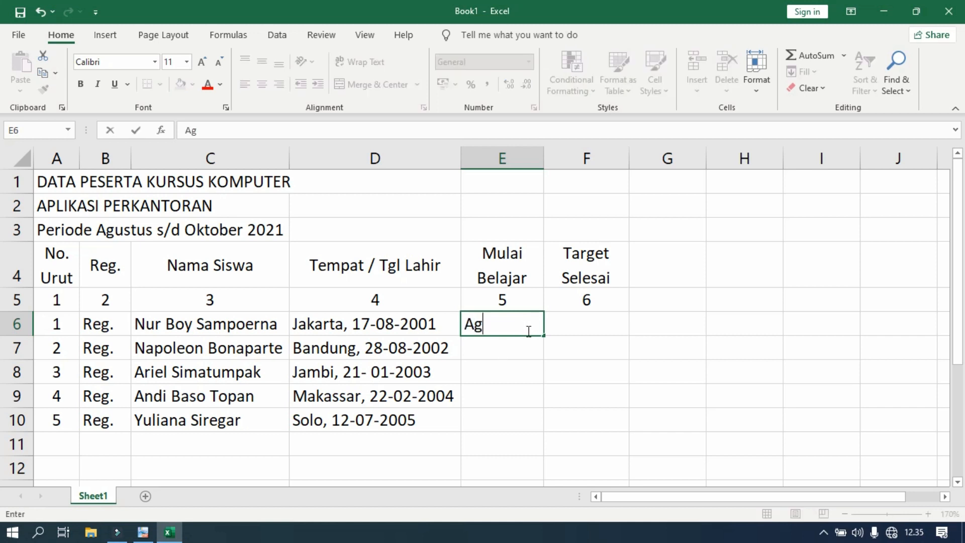
pyautogui.write('ustus')
pyautogui.hotkey('ctrl', 'Return')
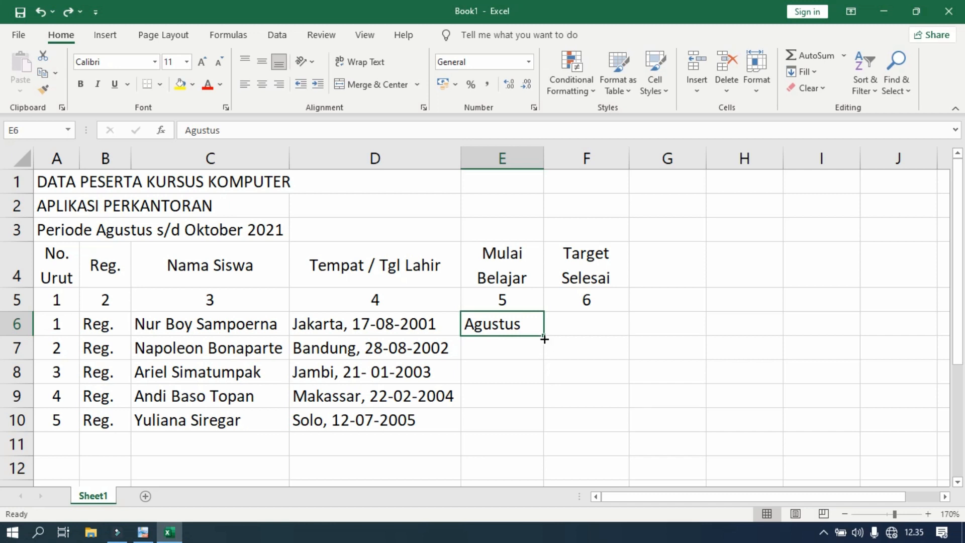
pyautogui.moveTo(544, 339); pyautogui.dragTo(545, 339)
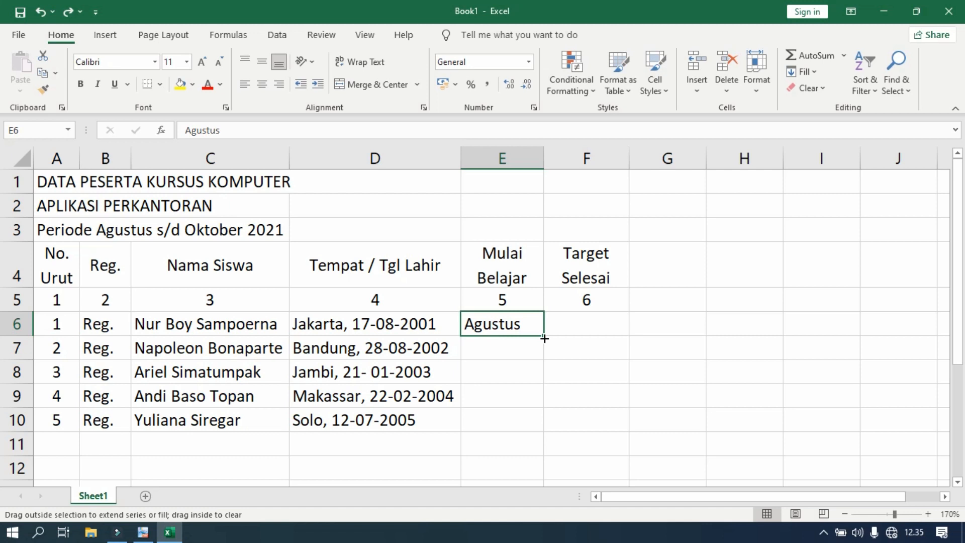
pyautogui.press('ctrl')
pyautogui.moveTo(545, 339); pyautogui.dragTo(541, 423)
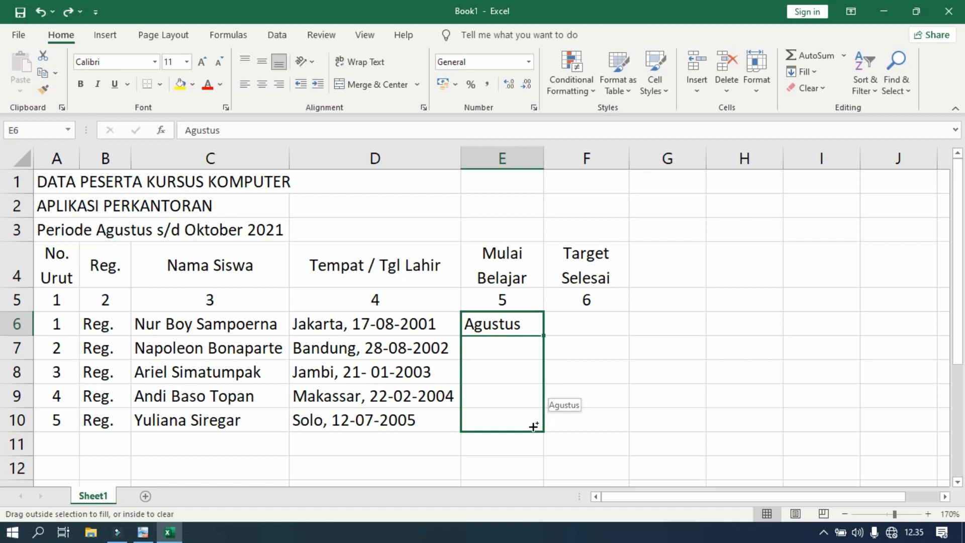
pyautogui.moveTo(531, 428); pyautogui.dragTo(531, 428)
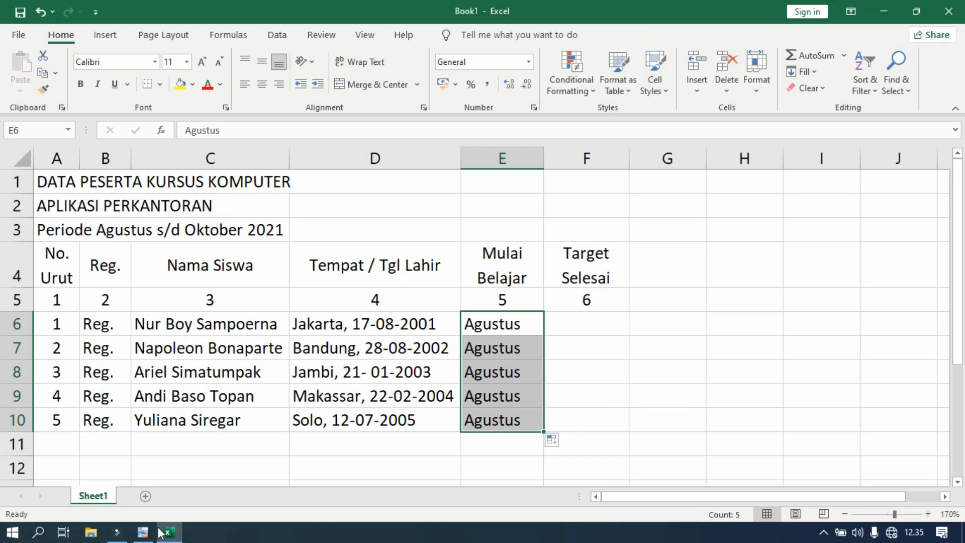
# Check the target month in PDF-XChange Viewer, enter Oktober in F6 of the Excel sheet, and copy it unchanged down to F10.
pyautogui.click(143, 532)
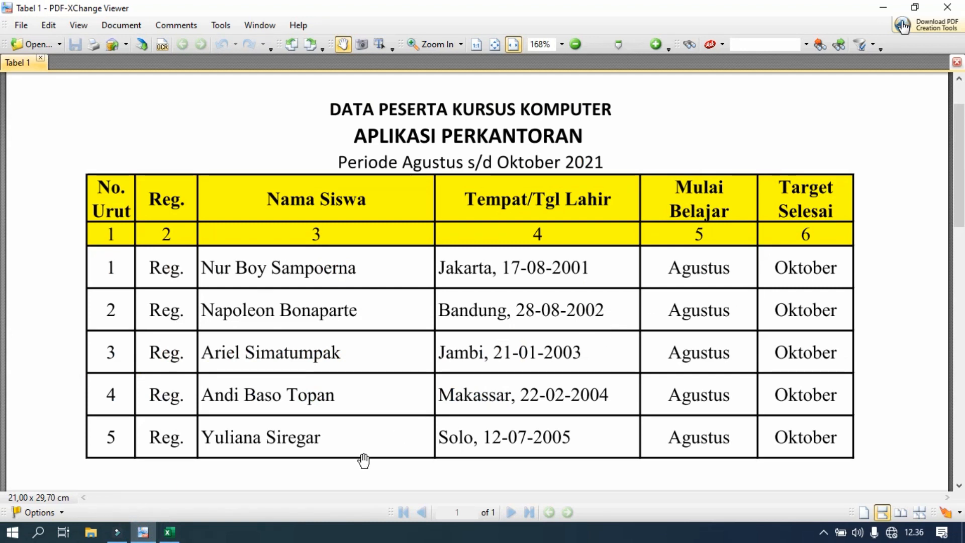
pyautogui.click(168, 532)
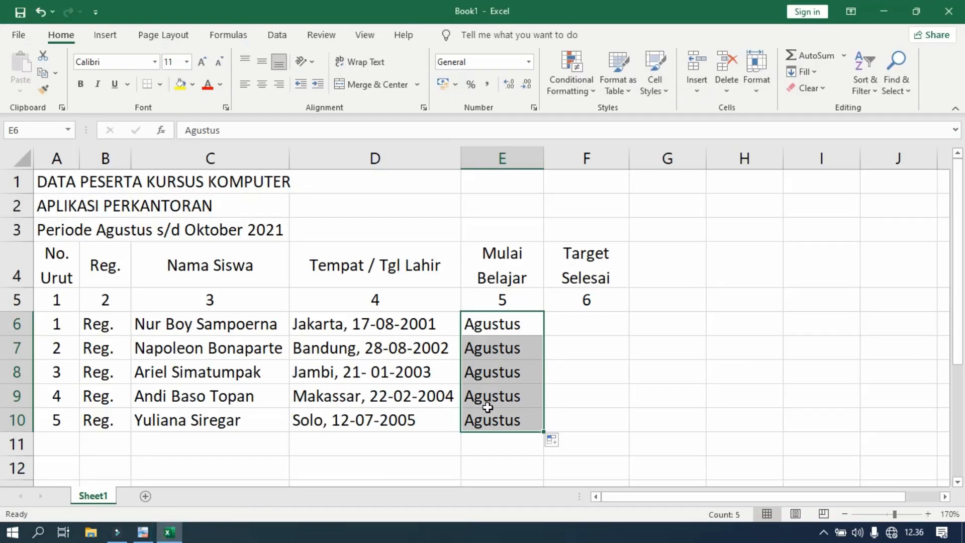
pyautogui.click(564, 331)
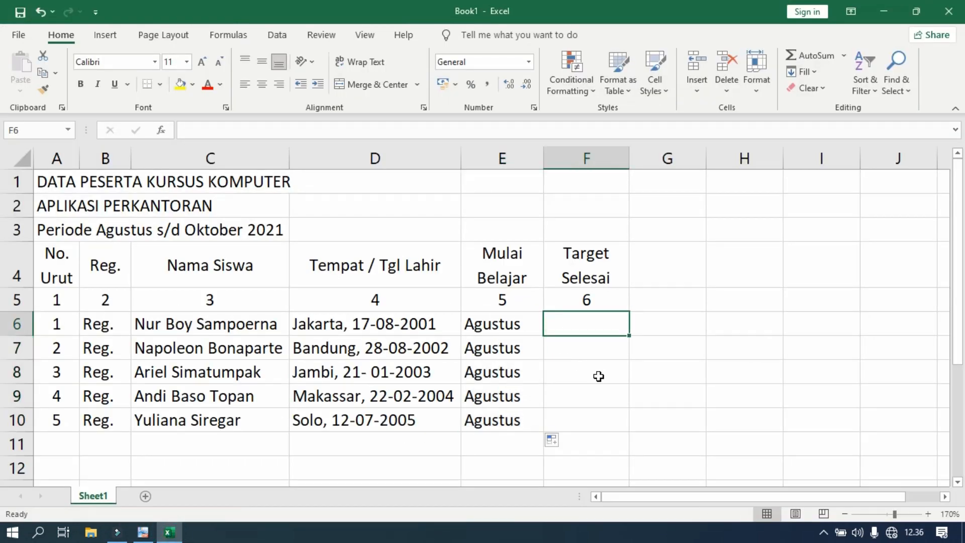
pyautogui.write('Oktober')
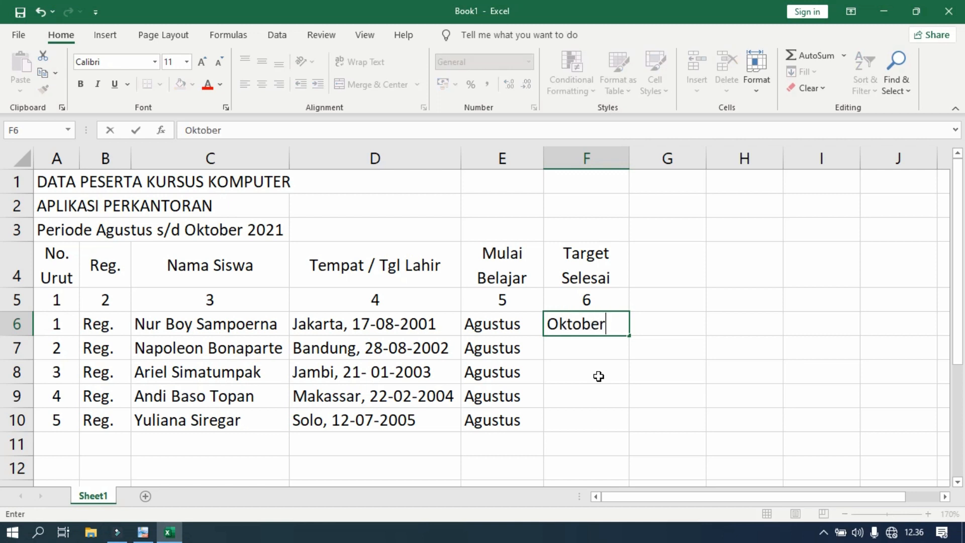
pyautogui.press('Return')
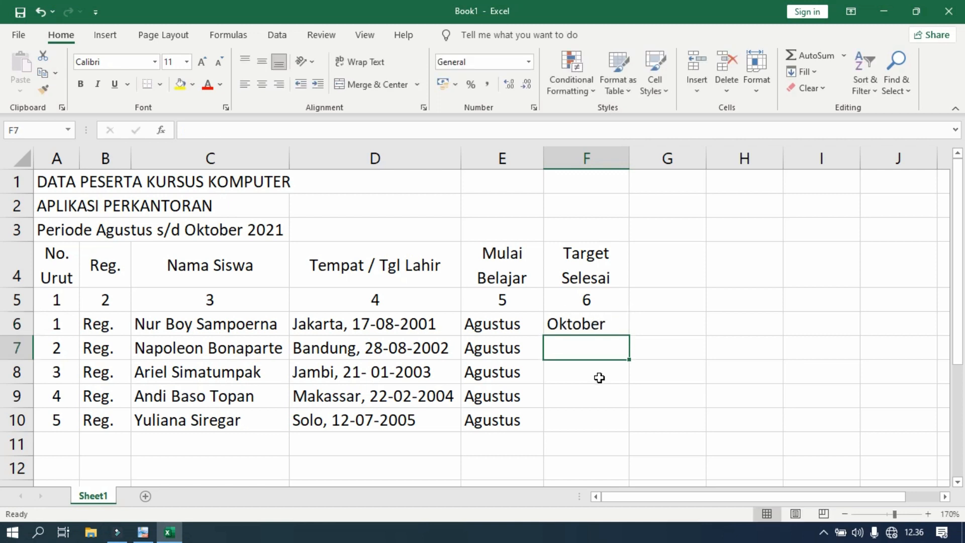
pyautogui.click(596, 327)
pyautogui.moveTo(630, 336); pyautogui.dragTo(630, 335)
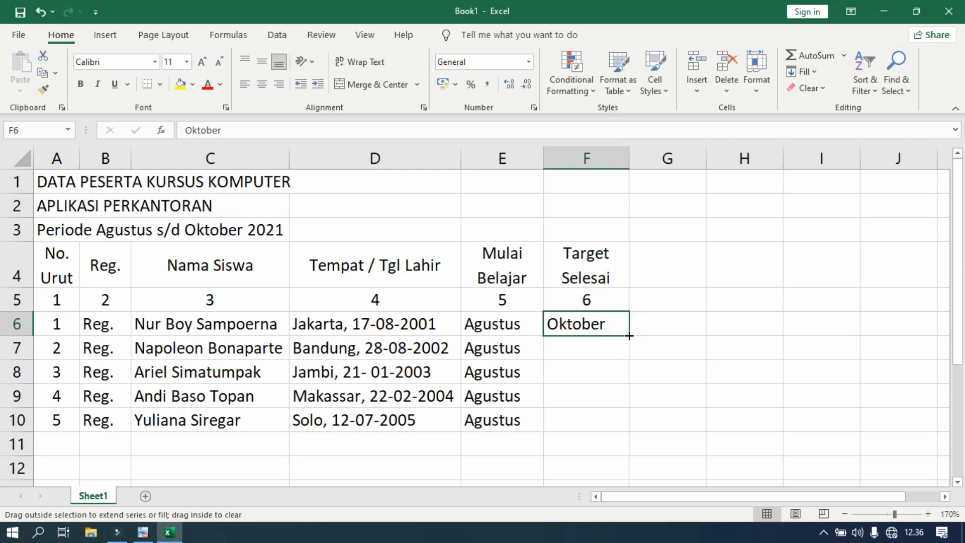
pyautogui.moveTo(630, 336); pyautogui.dragTo(622, 425)
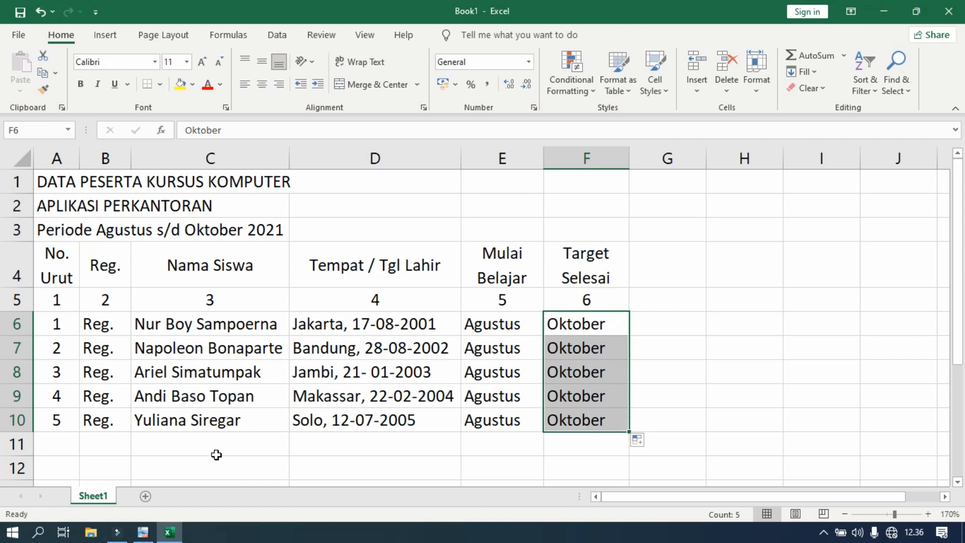
# Check the header colour in PDF-XChange Viewer and fill the header cells A4 to F4 of the Excel sheet with yellow.
pyautogui.click(143, 534)
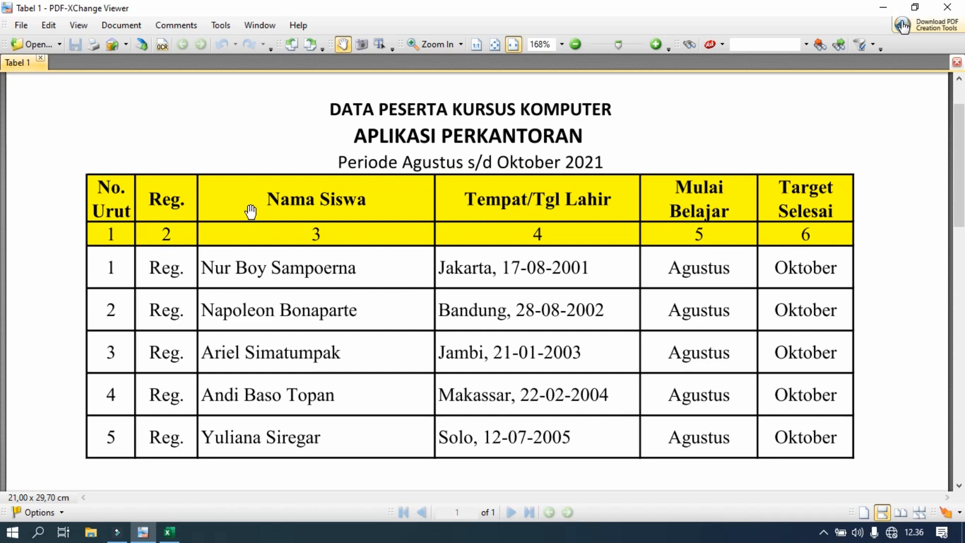
pyautogui.click(169, 532)
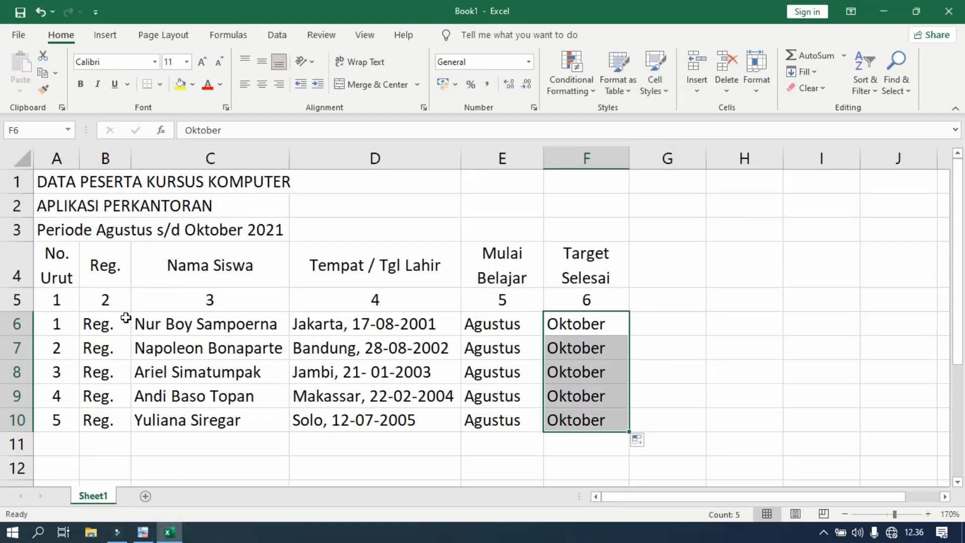
pyautogui.click(52, 262)
pyautogui.moveTo(53, 262); pyautogui.dragTo(595, 279)
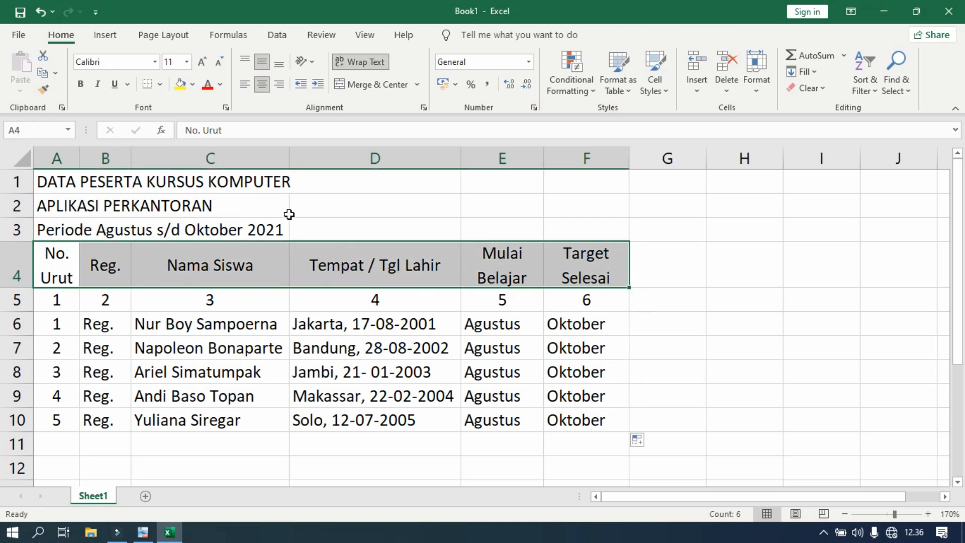
pyautogui.click(183, 88)
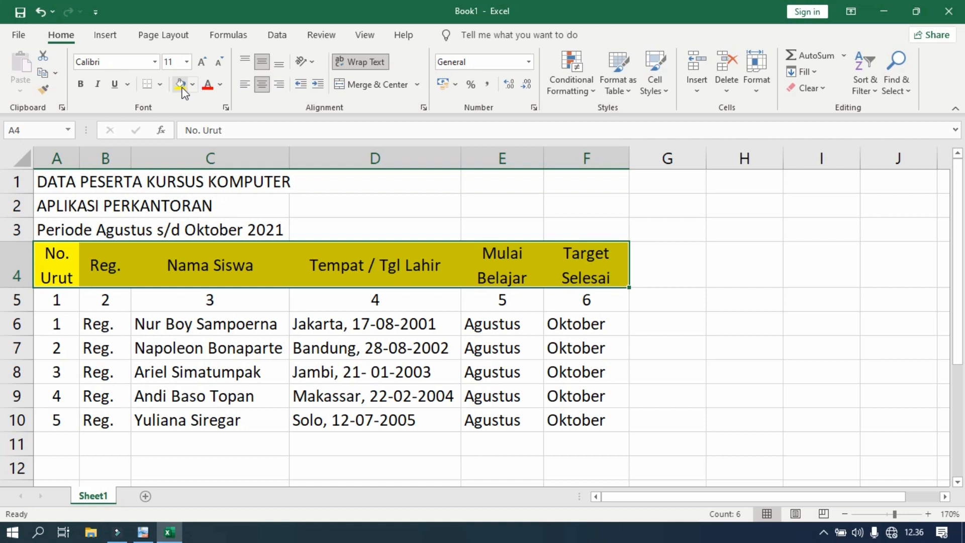
pyautogui.click(195, 89)
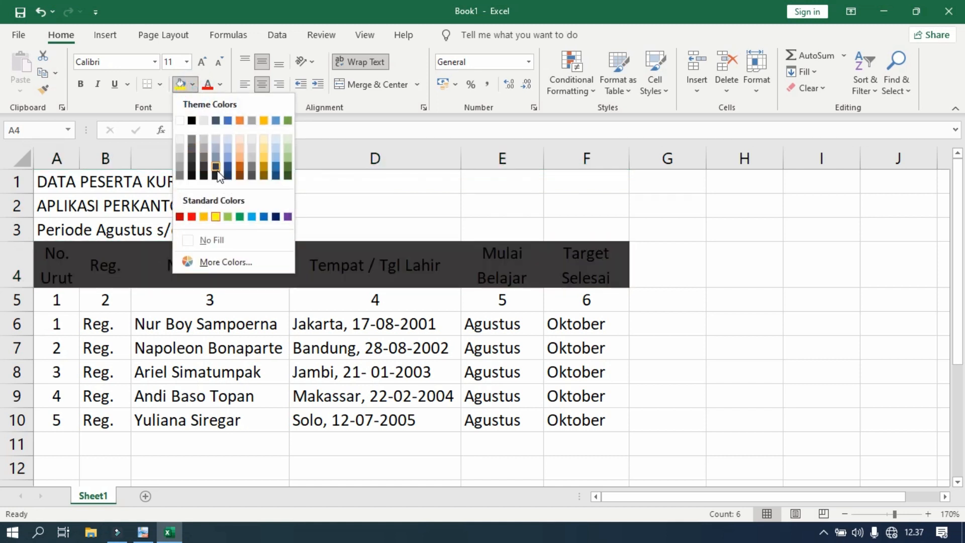
pyautogui.click(164, 102)
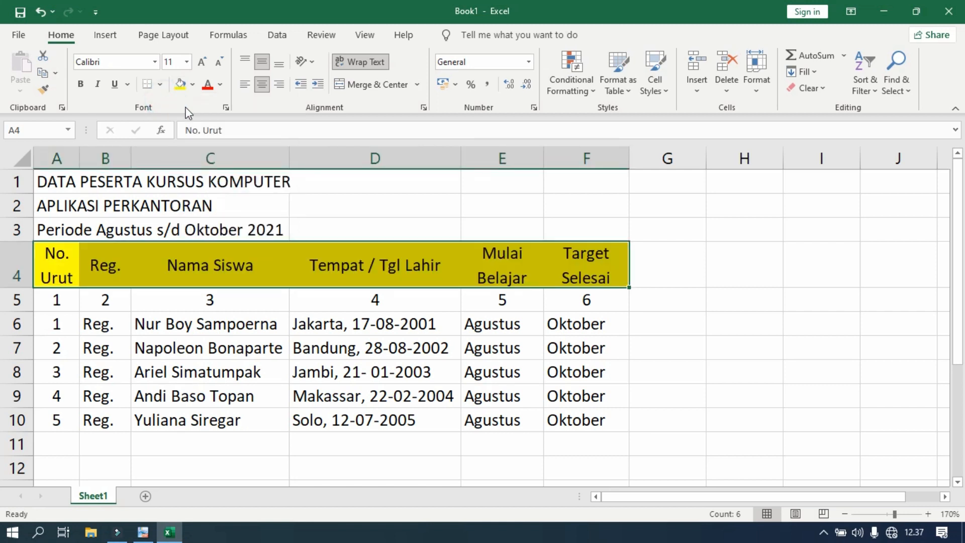
pyautogui.click(367, 325)
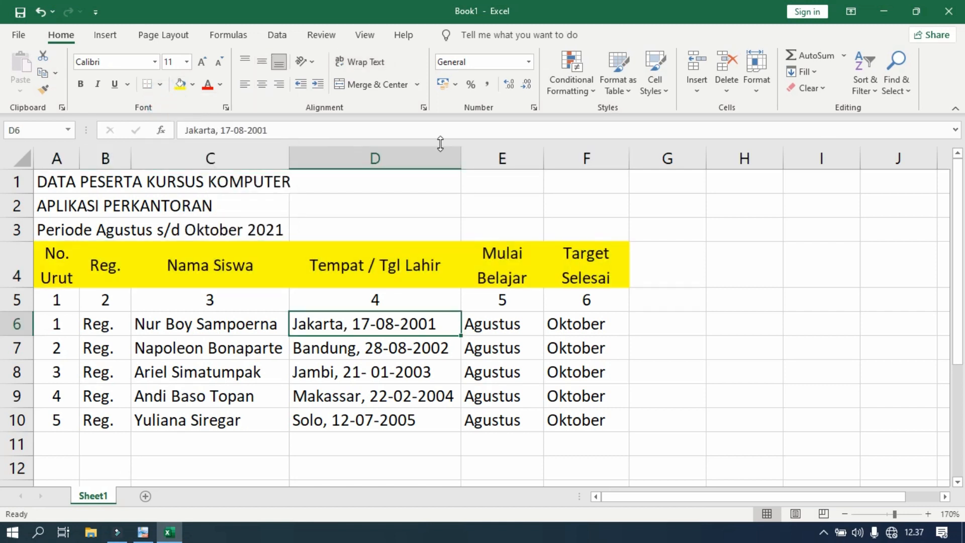
# Check the table borders in PDF-XChange Viewer and apply all borders to cells A4 to F10 of the Excel sheet.
pyautogui.click(143, 532)
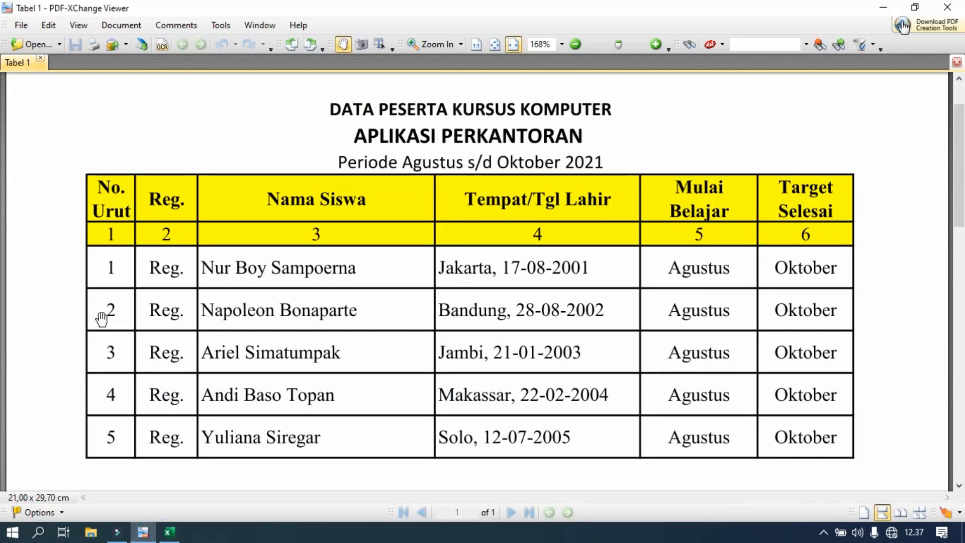
pyautogui.click(169, 532)
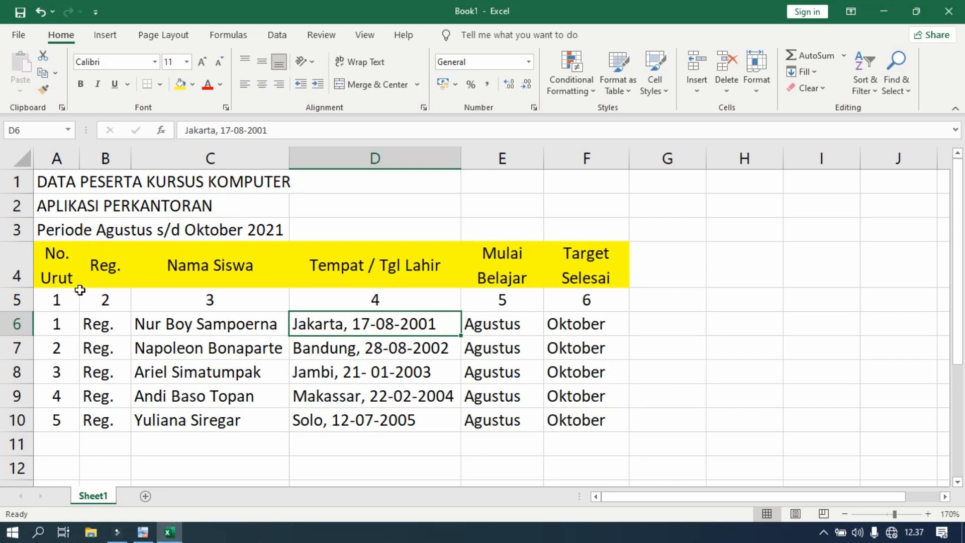
pyautogui.click(62, 260)
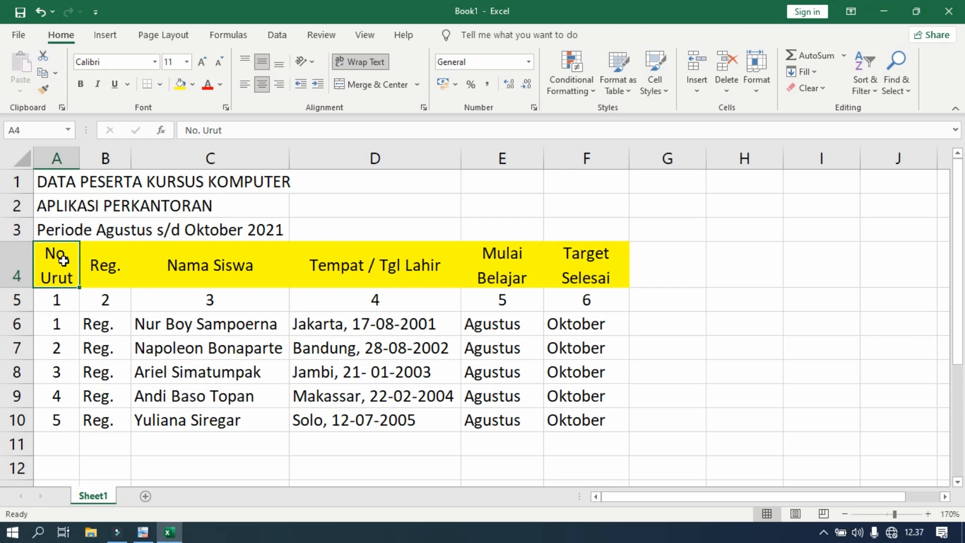
pyautogui.moveTo(63, 260); pyautogui.dragTo(572, 416)
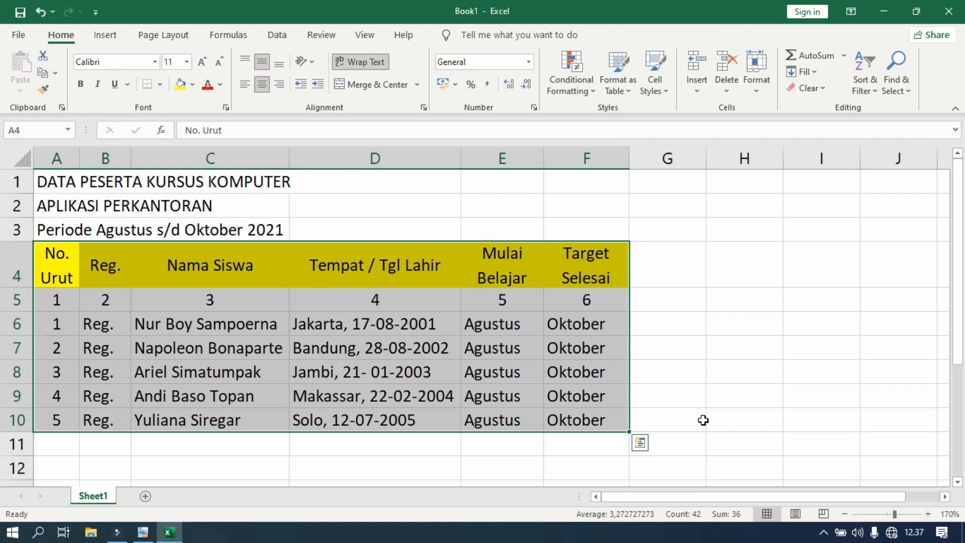
pyautogui.click(161, 85)
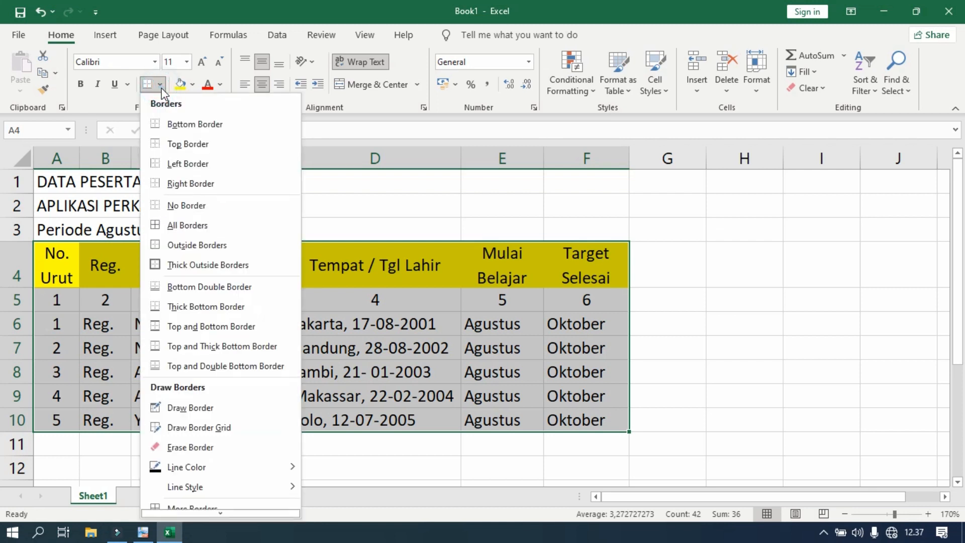
pyautogui.click(194, 225)
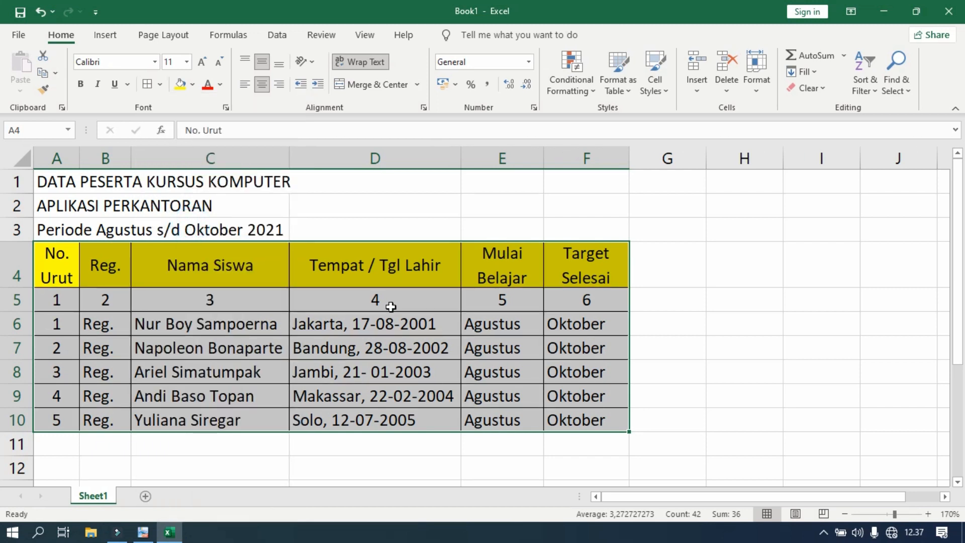
pyautogui.click(661, 291)
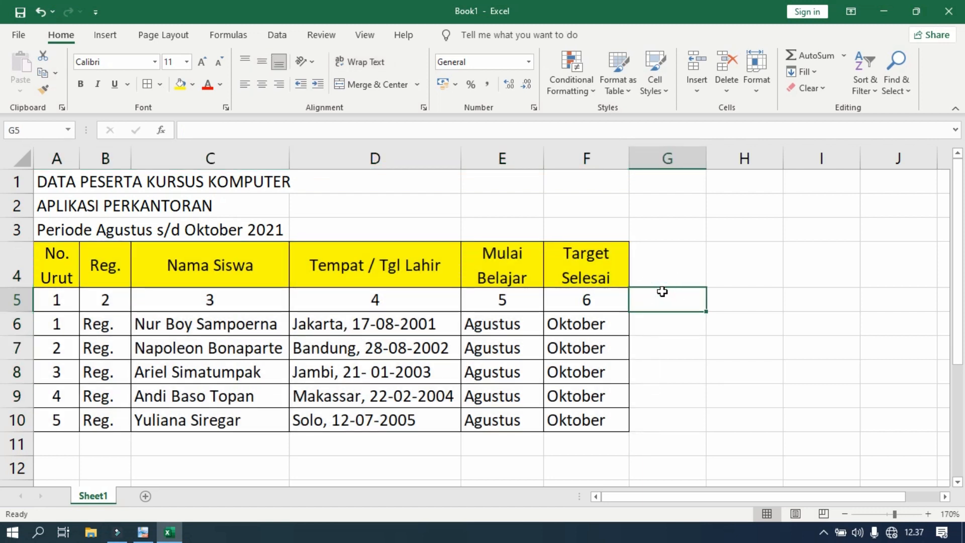
# Check the numbering row's colour in PDF-XChange Viewer and fill cells A5 to F5 of the Excel sheet with yellow.
pyautogui.click(143, 532)
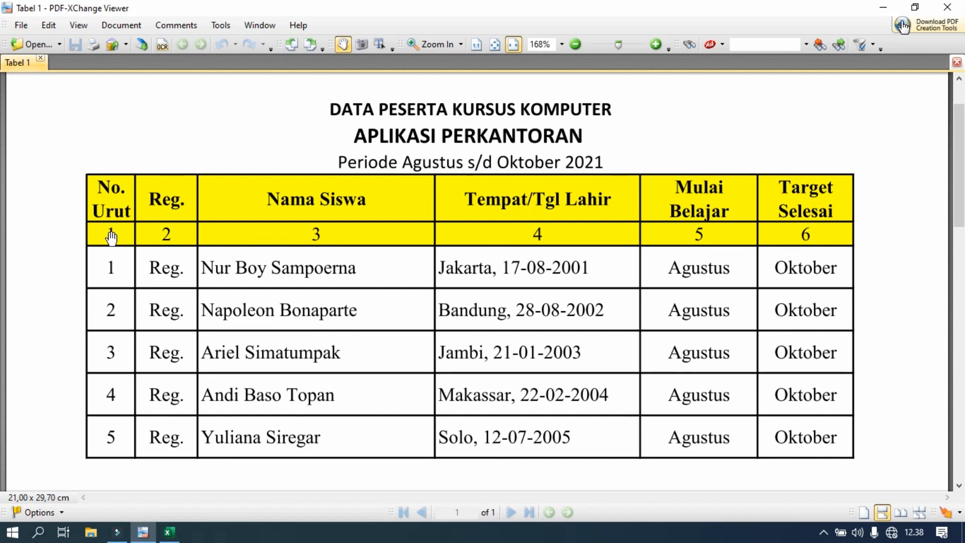
pyautogui.click(167, 532)
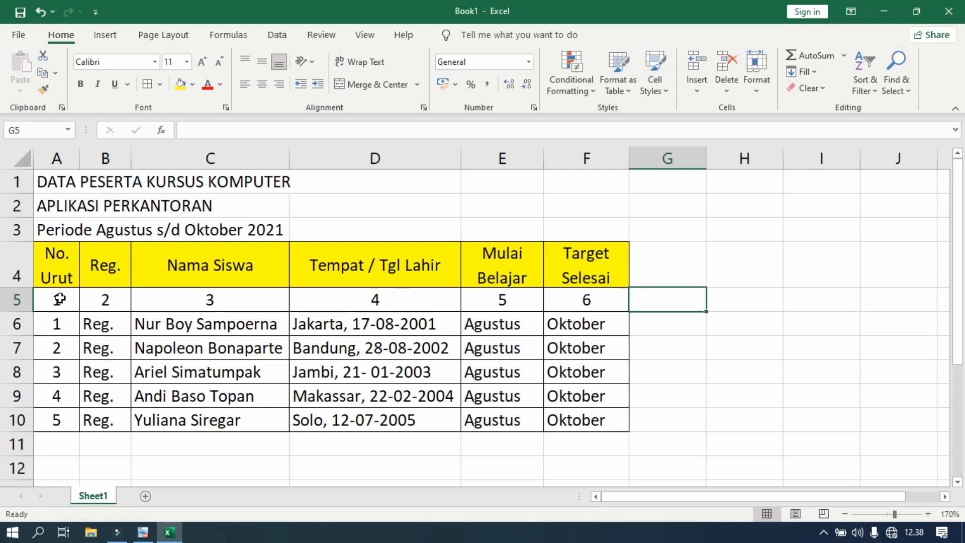
pyautogui.moveTo(56, 299); pyautogui.dragTo(571, 299)
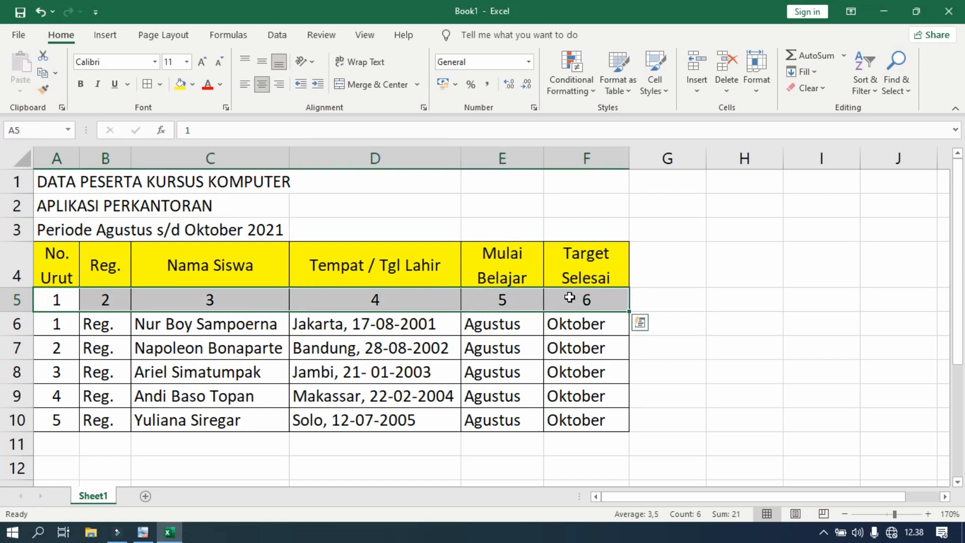
pyautogui.click(181, 86)
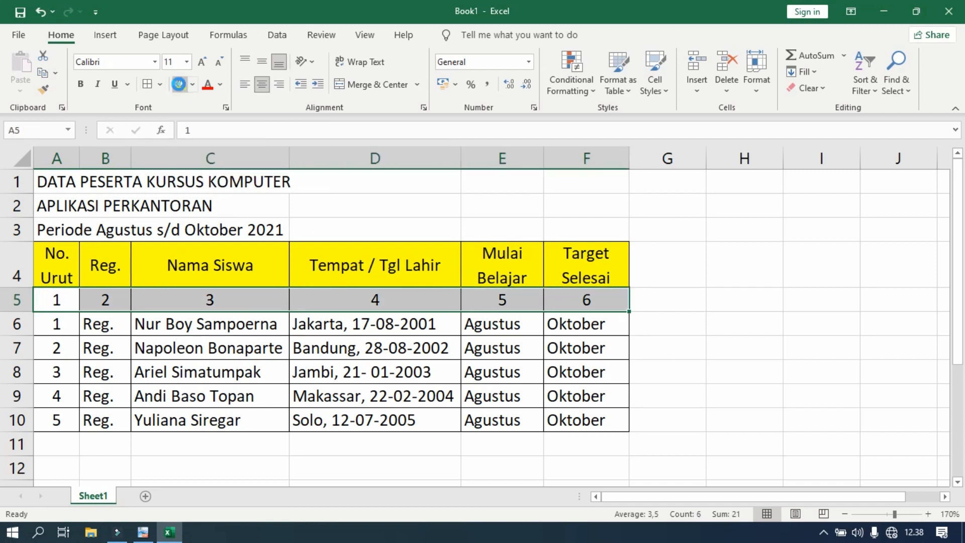
pyautogui.click(736, 326)
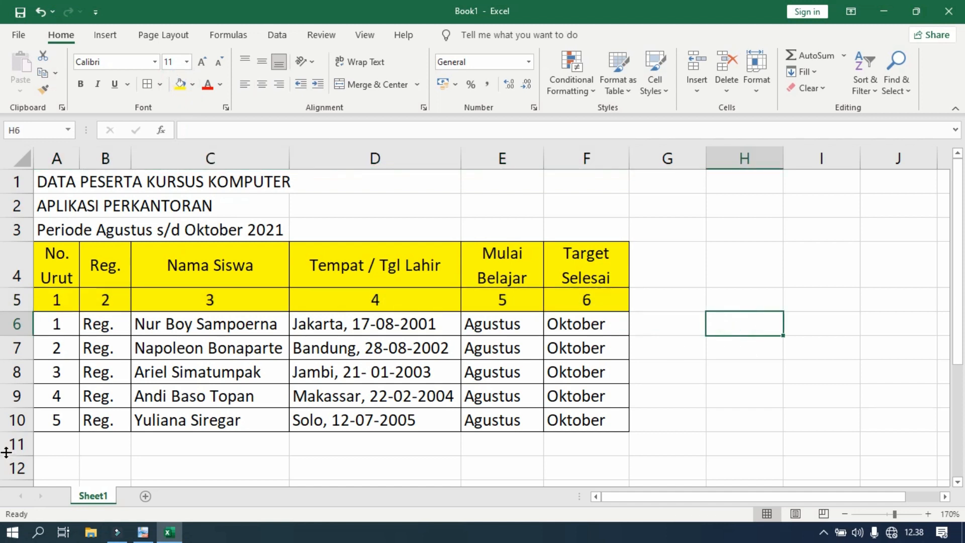
# Check the row spacing in PDF-XChange Viewer and make participant rows 6 to 10 of the Excel sheet equally taller.
pyautogui.click(151, 540)
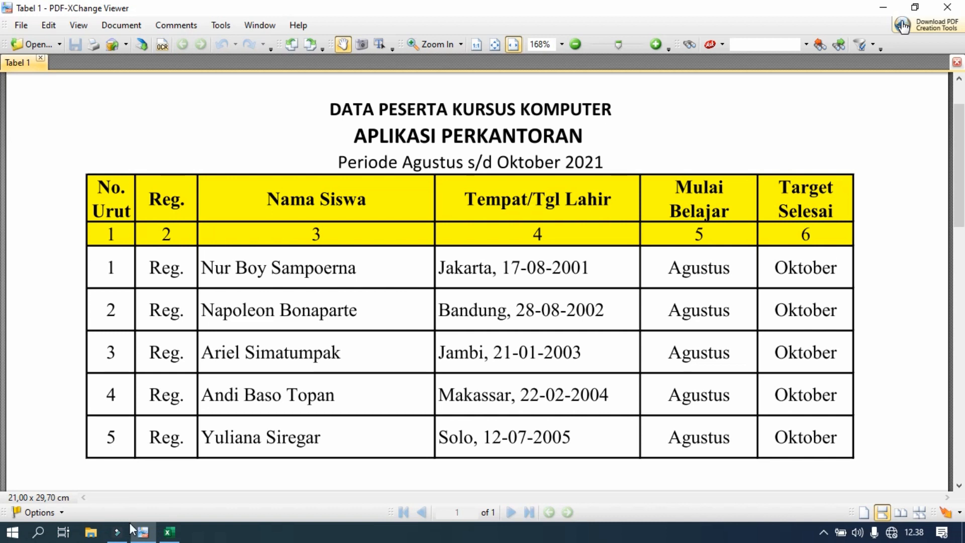
pyautogui.click(169, 532)
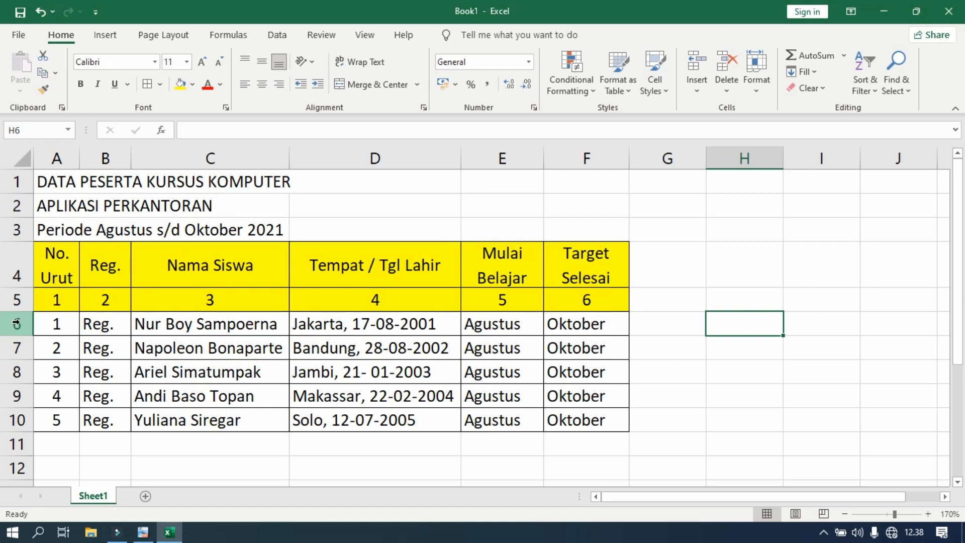
pyautogui.moveTo(17, 323); pyautogui.dragTo(16, 420)
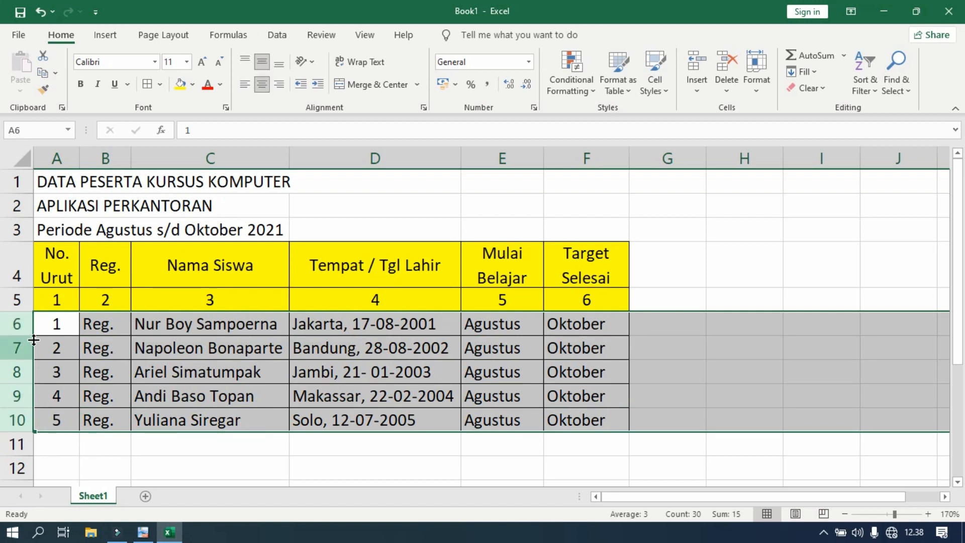
pyautogui.moveTo(34, 336); pyautogui.dragTo(33, 342)
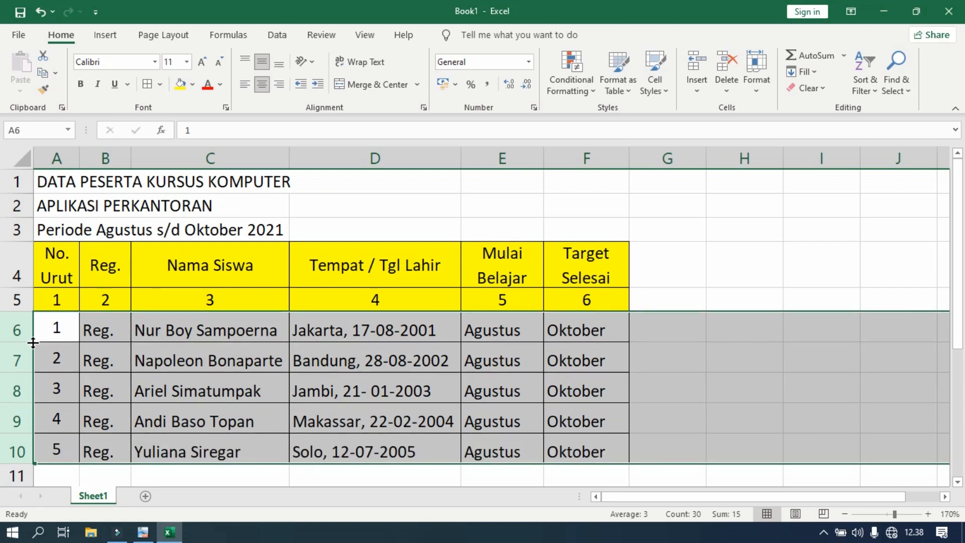
pyautogui.click(739, 300)
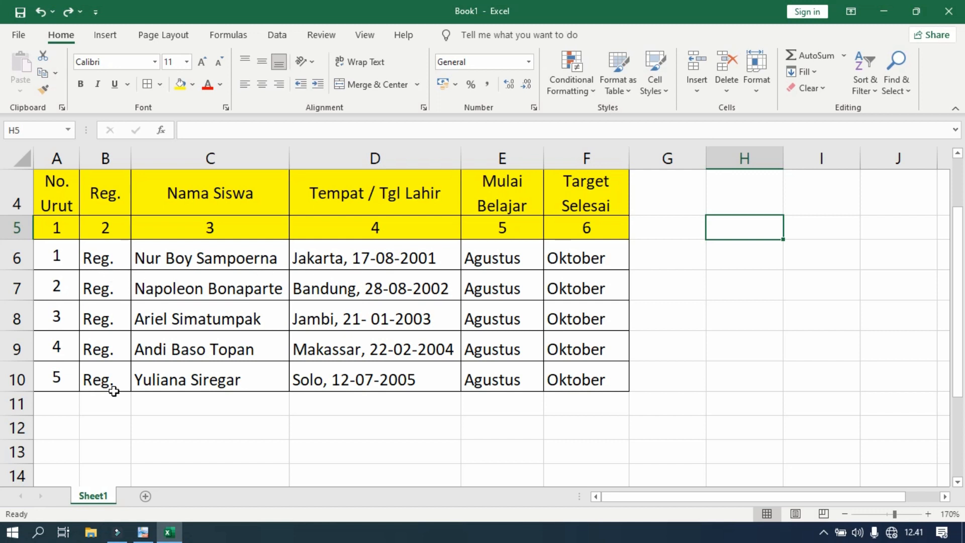
# Check the Reg. column in PDF-XChange Viewer and centre cells B6 to B10 of the Excel sheet horizontally and vertically.
pyautogui.click(143, 532)
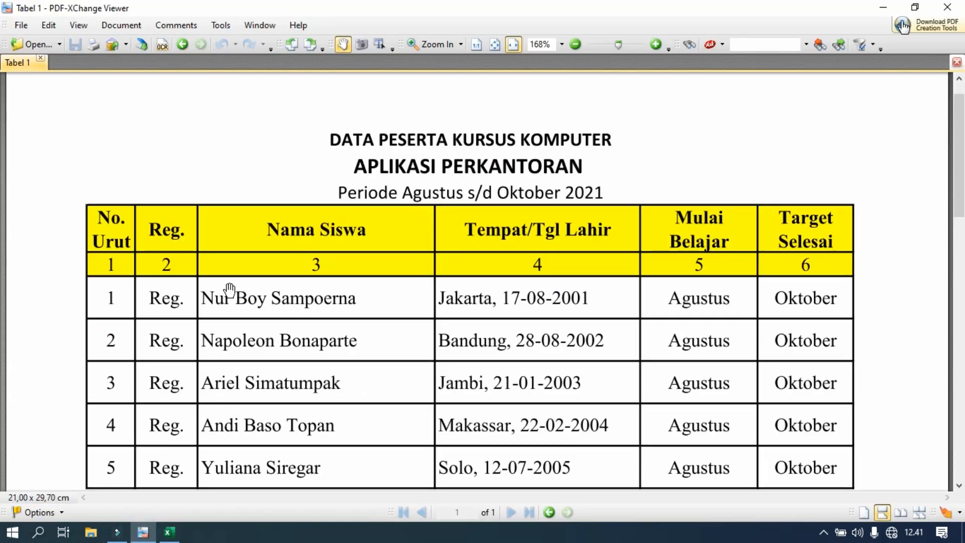
pyautogui.scroll(-1, 230, 290)
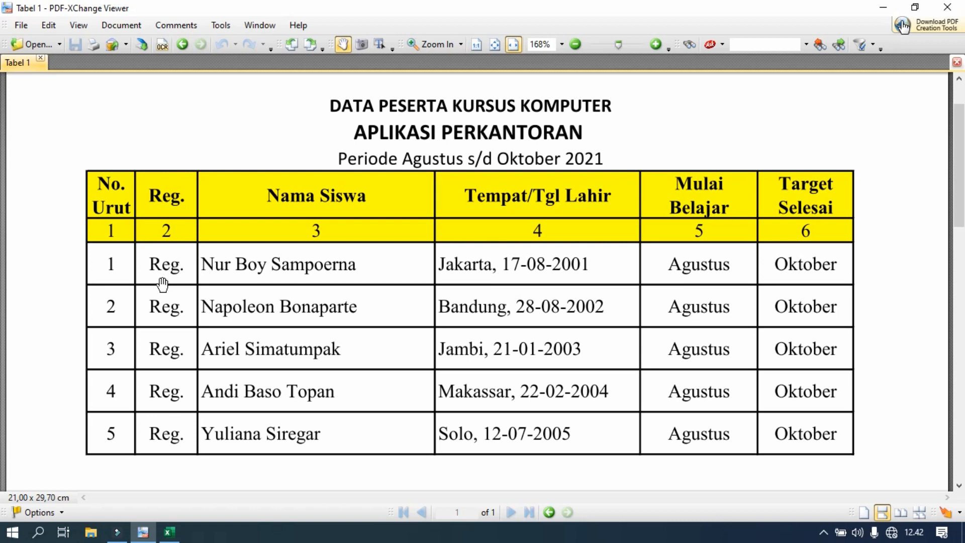
pyautogui.click(169, 532)
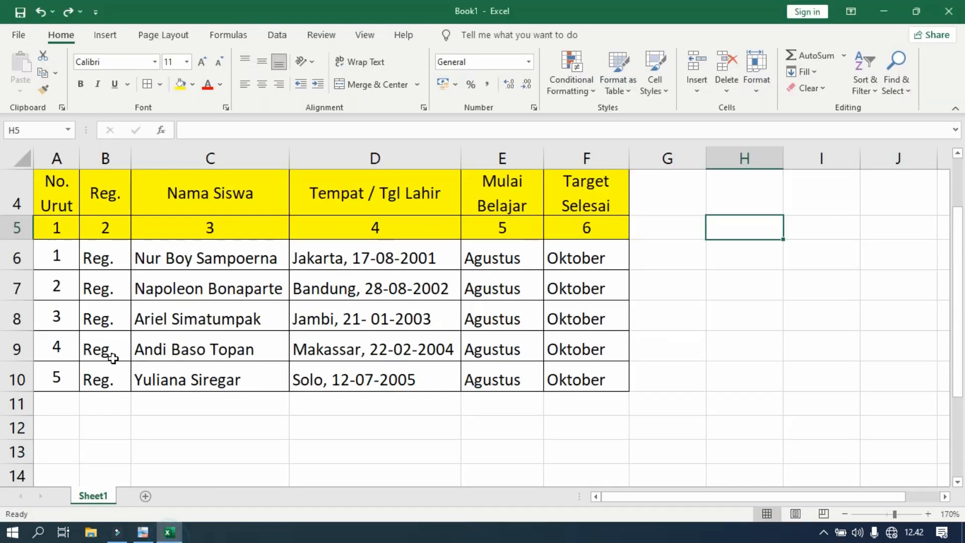
pyautogui.moveTo(101, 254); pyautogui.dragTo(104, 381)
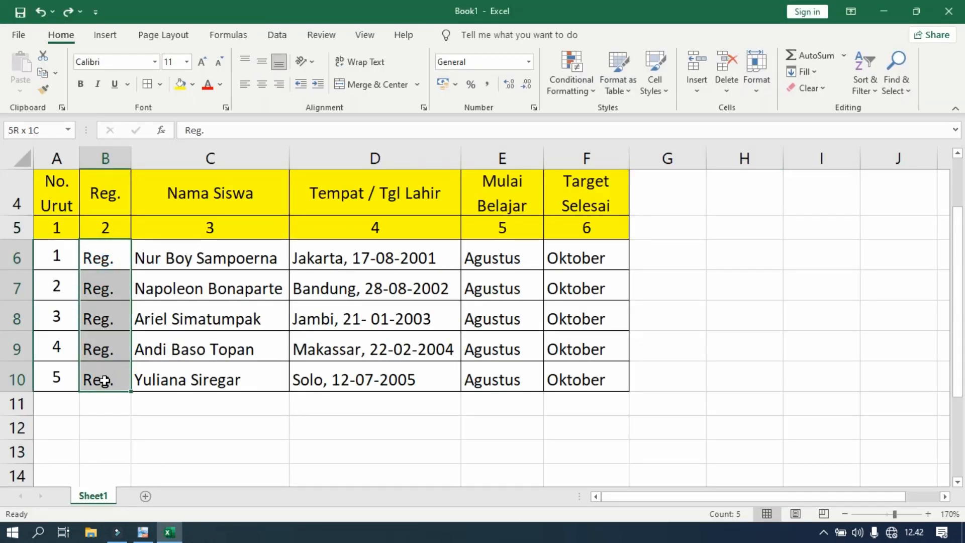
pyautogui.click(262, 84)
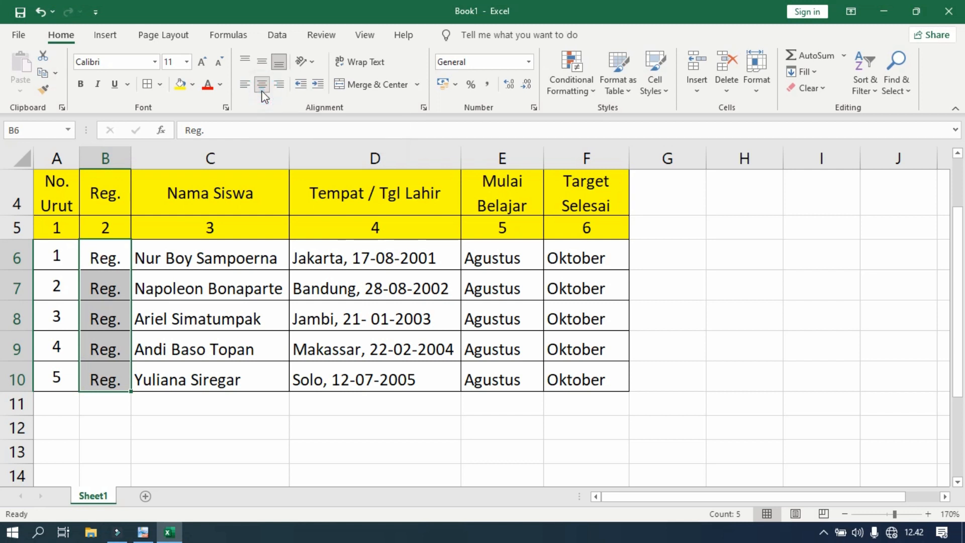
pyautogui.click(263, 62)
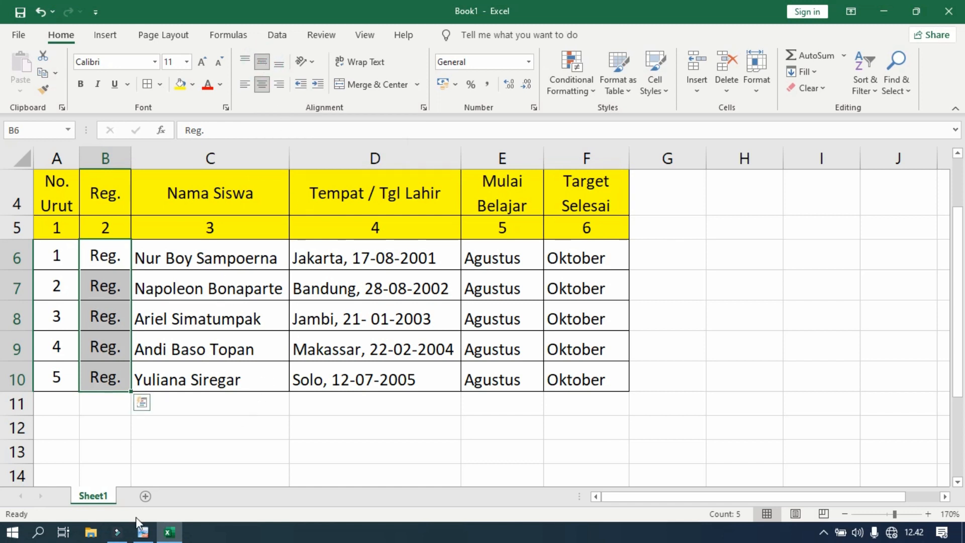
# Check the text alignment in PDF-XChange Viewer and middle-align the student names and birth details in C6 to D10 of the Excel sheet.
pyautogui.click(143, 532)
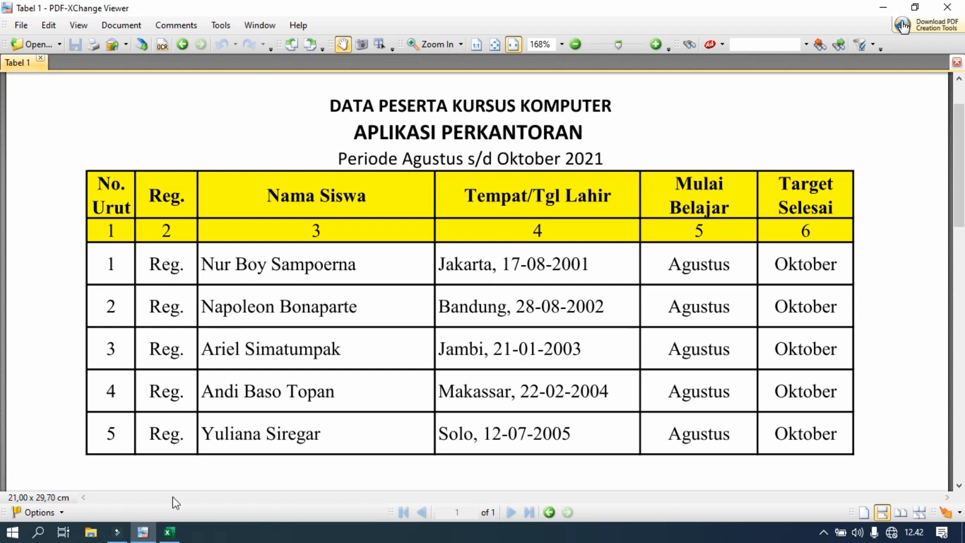
pyautogui.click(169, 532)
pyautogui.moveTo(186, 258); pyautogui.dragTo(187, 381)
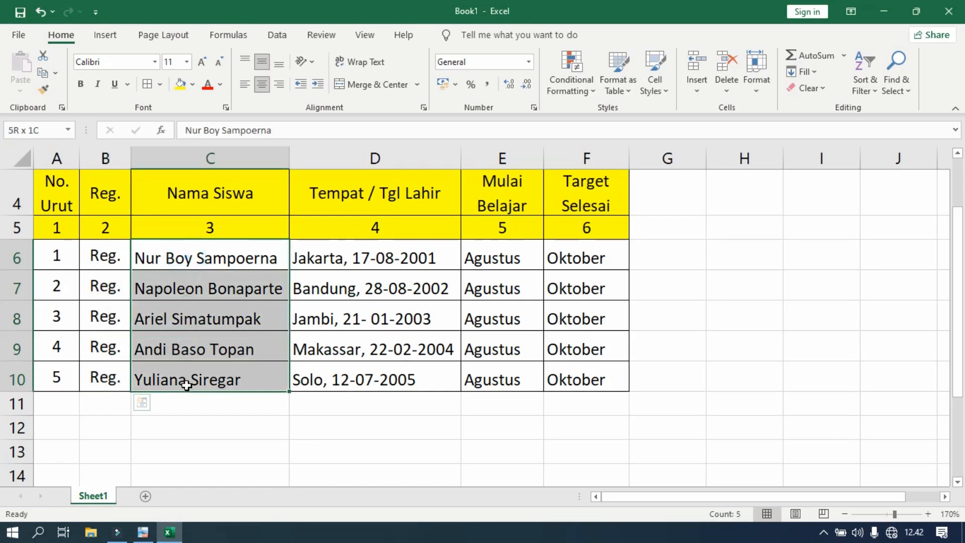
pyautogui.click(260, 62)
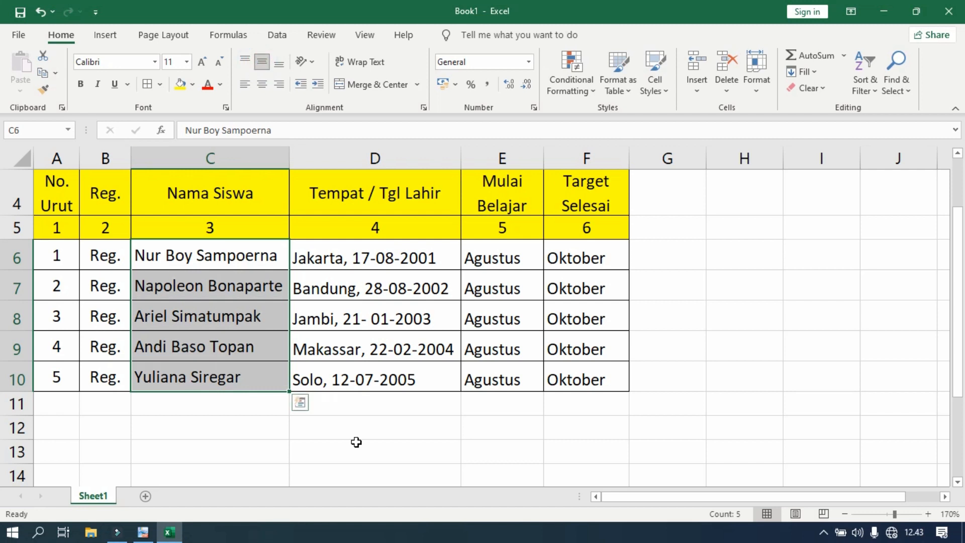
pyautogui.moveTo(352, 255); pyautogui.dragTo(350, 375)
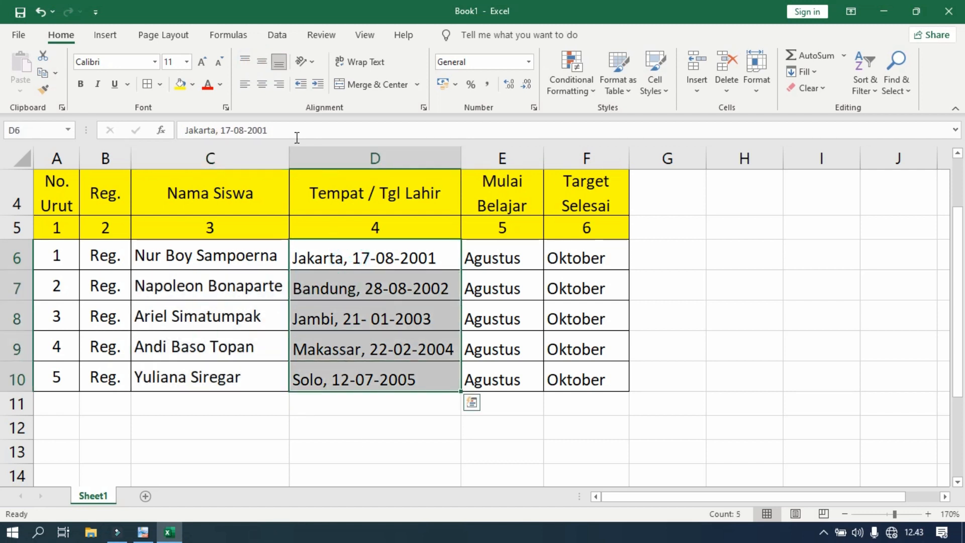
pyautogui.click(261, 61)
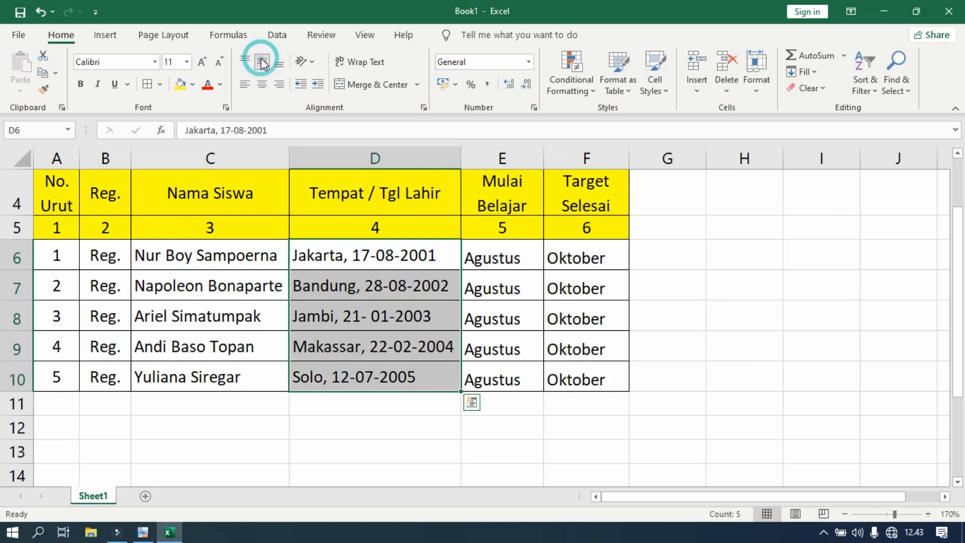
# Centre the start and target months in E6 to F10 both horizontally and vertically.
pyautogui.moveTo(497, 257); pyautogui.dragTo(577, 377)
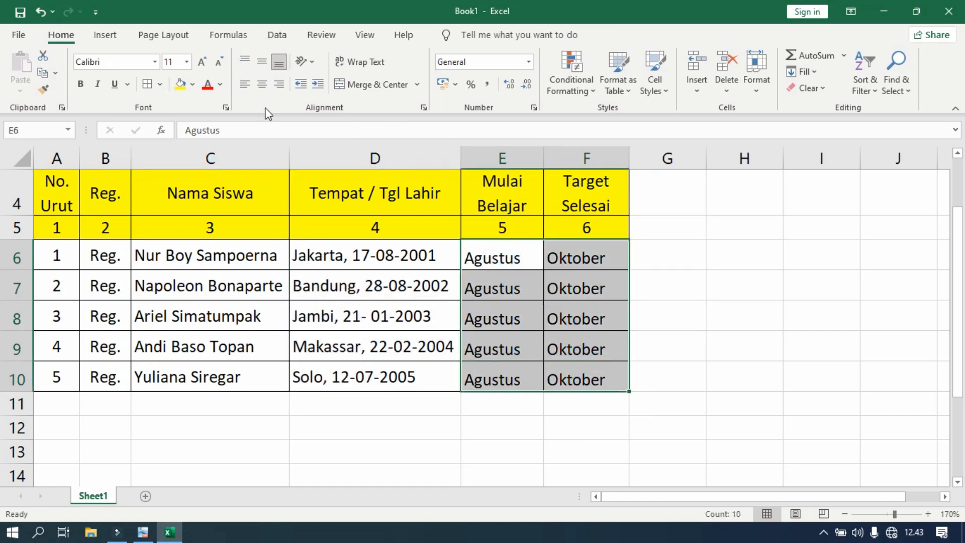
pyautogui.click(262, 85)
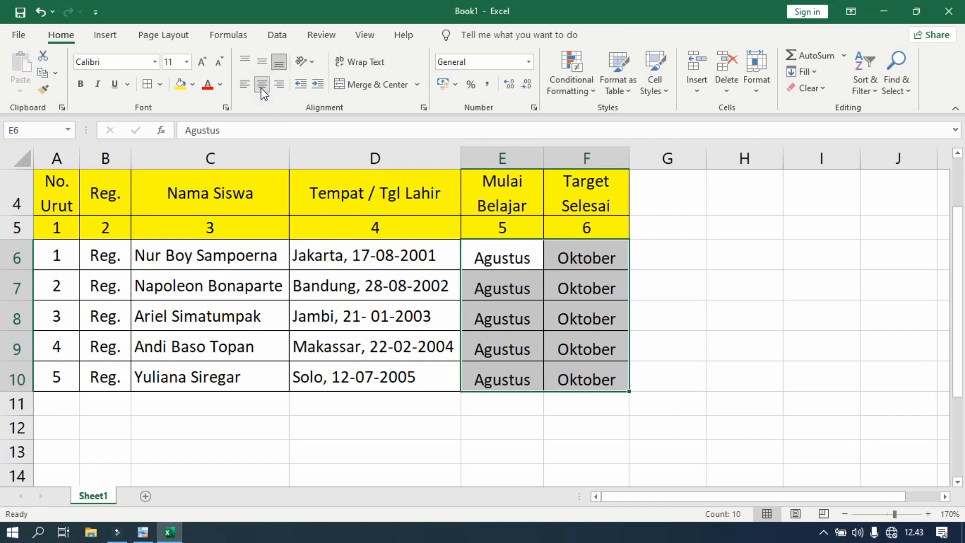
pyautogui.click(262, 61)
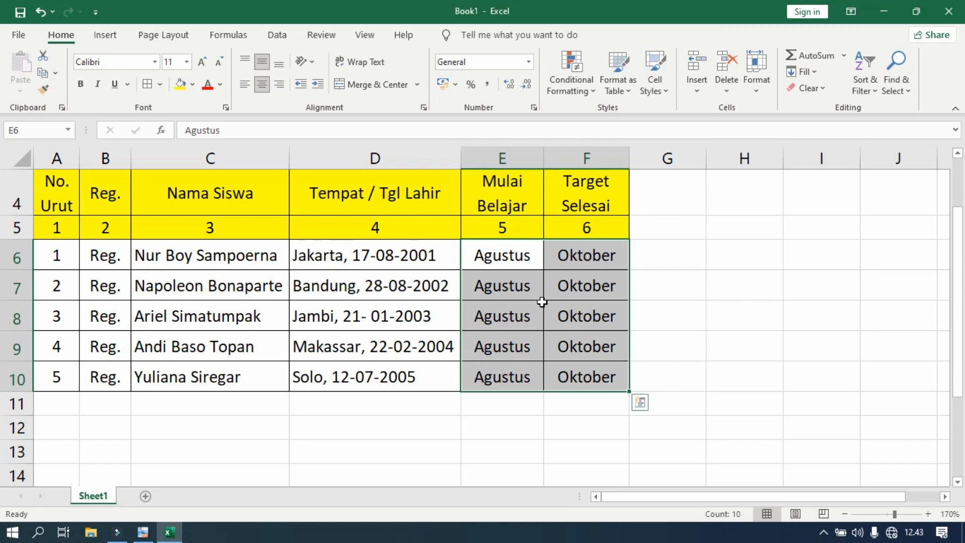
# Check the header text style in PDF-XChange Viewer and make the column headings in A4 to F4 of the Excel sheet bold.
pyautogui.scroll(1, 542, 301)
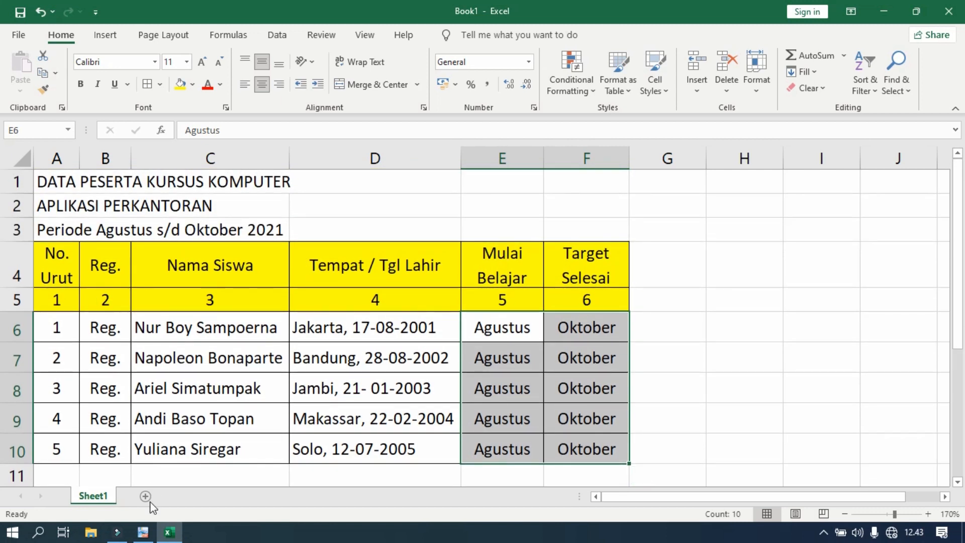
pyautogui.click(143, 532)
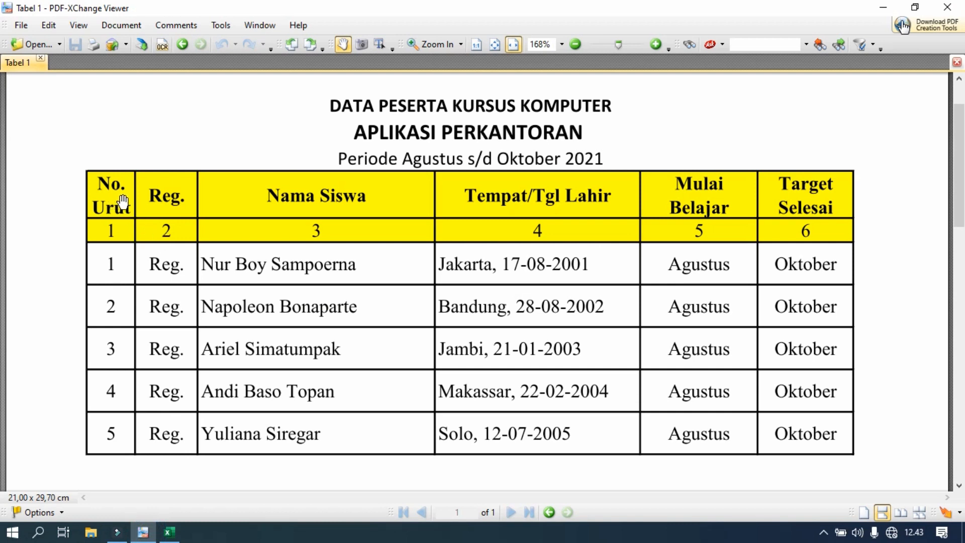
pyautogui.click(170, 532)
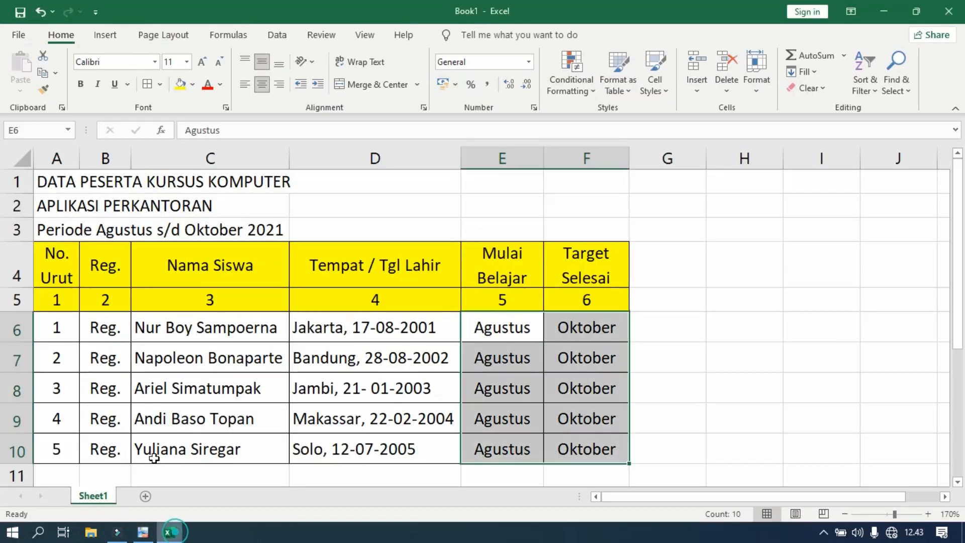
pyautogui.moveTo(55, 254); pyautogui.dragTo(548, 257)
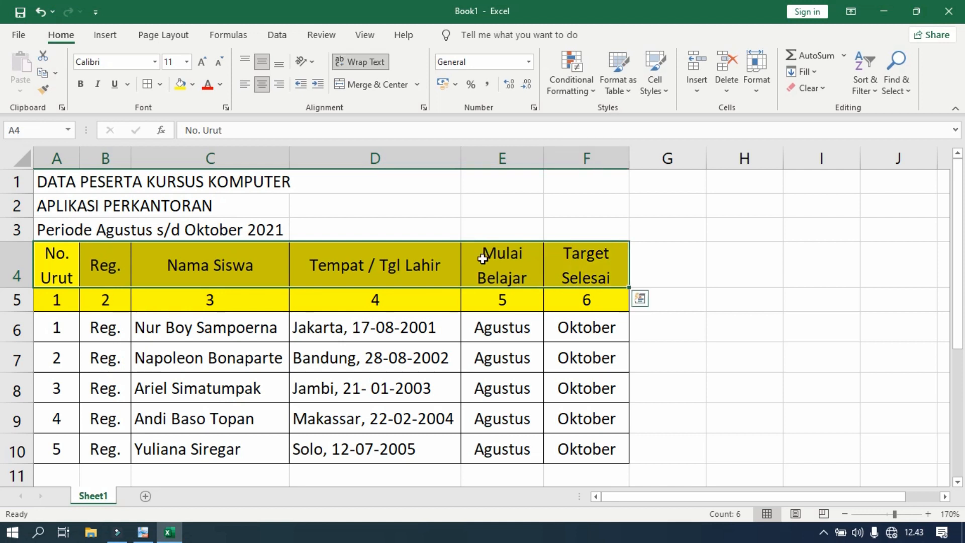
pyautogui.click(80, 84)
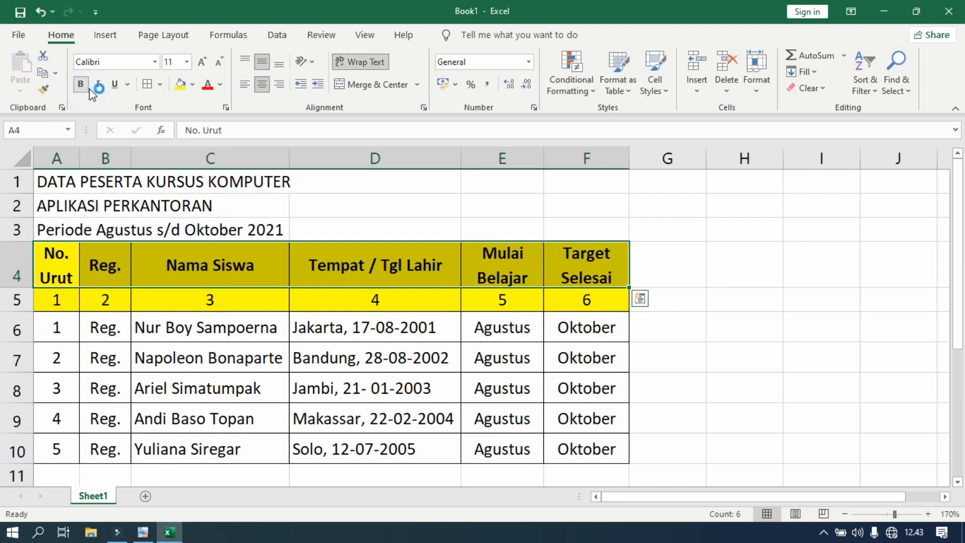
pyautogui.click(772, 320)
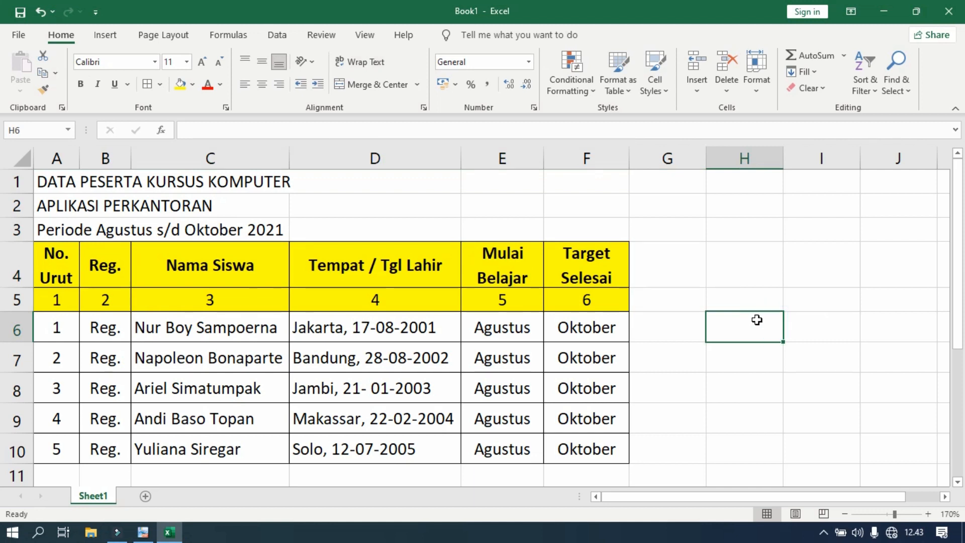
# Check the title layout in PDF-XChange Viewer and merge and centre the first title line across A1 to F1 of the Excel sheet.
pyautogui.scroll(-1, 466, 346)
pyautogui.click(143, 532)
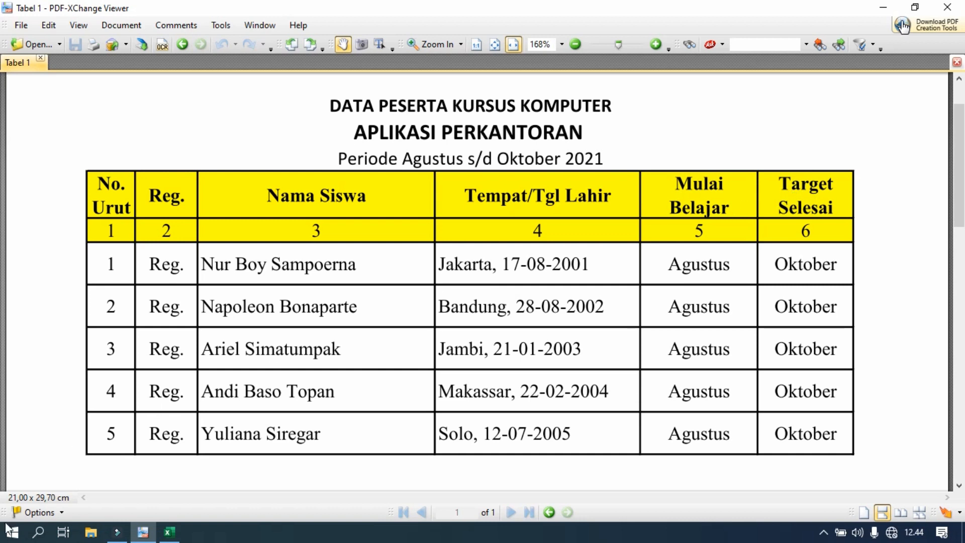
pyautogui.click(171, 533)
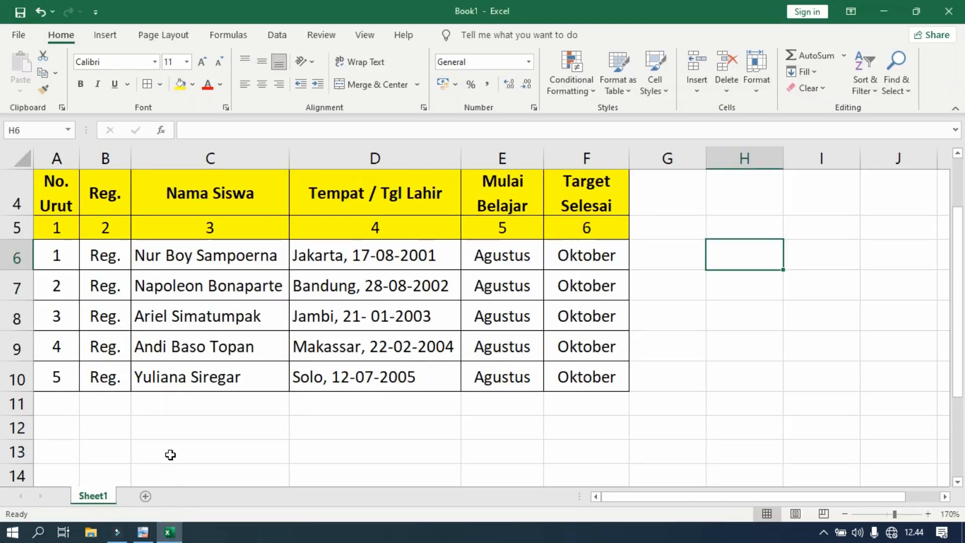
pyautogui.scroll(1, 158, 412)
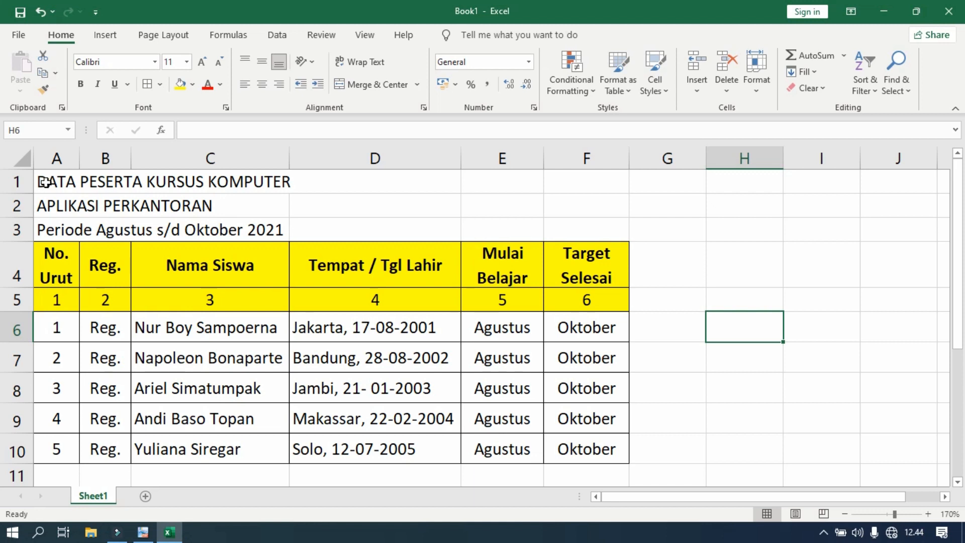
pyautogui.click(46, 182)
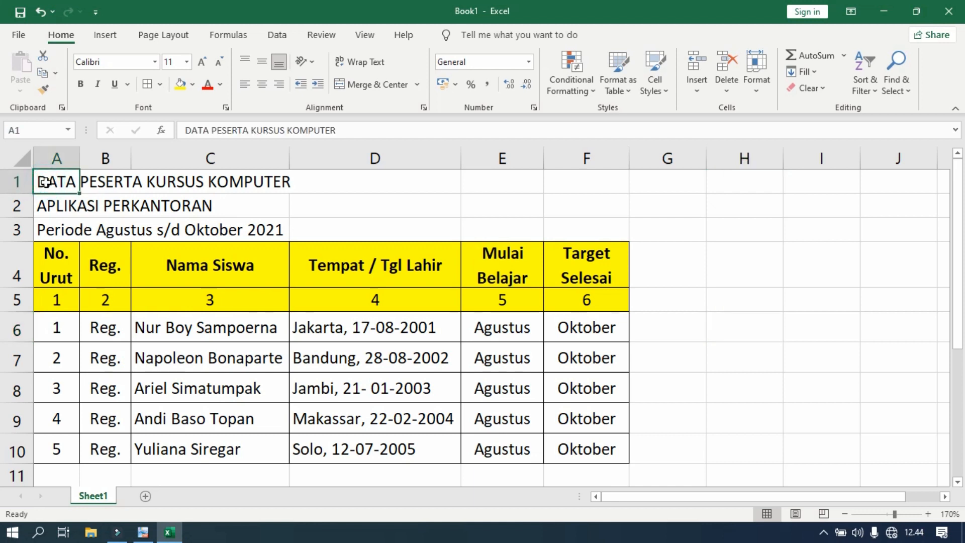
pyautogui.moveTo(46, 182); pyautogui.dragTo(562, 179)
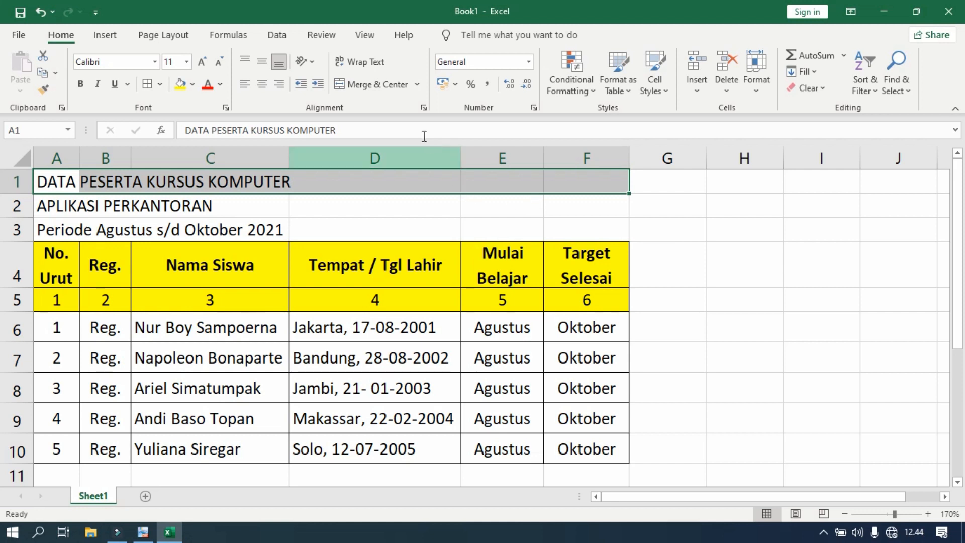
pyautogui.click(367, 89)
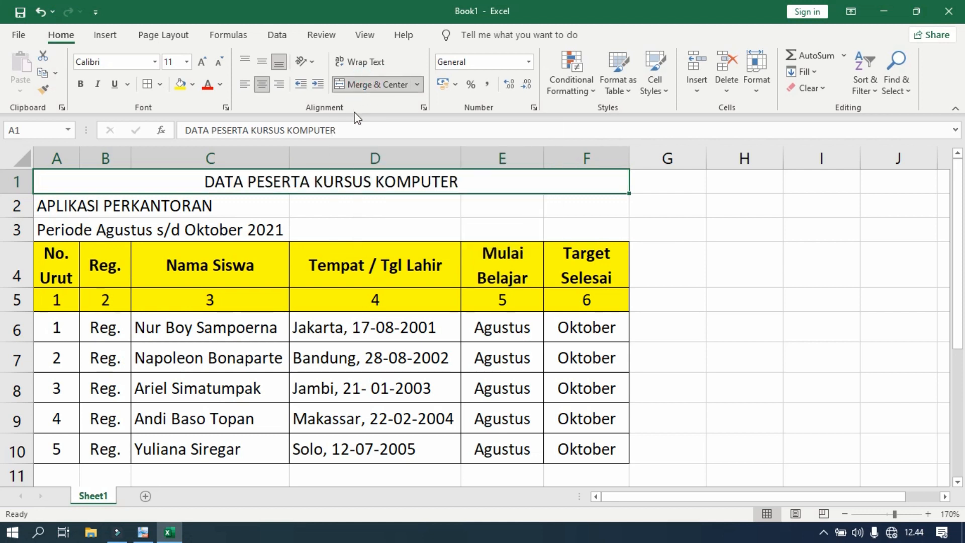
# Merge and centre the APLIKASI PERKANTORAN line across A2 to F2 and the period line across A3 to F3.
pyautogui.moveTo(42, 207); pyautogui.dragTo(560, 209)
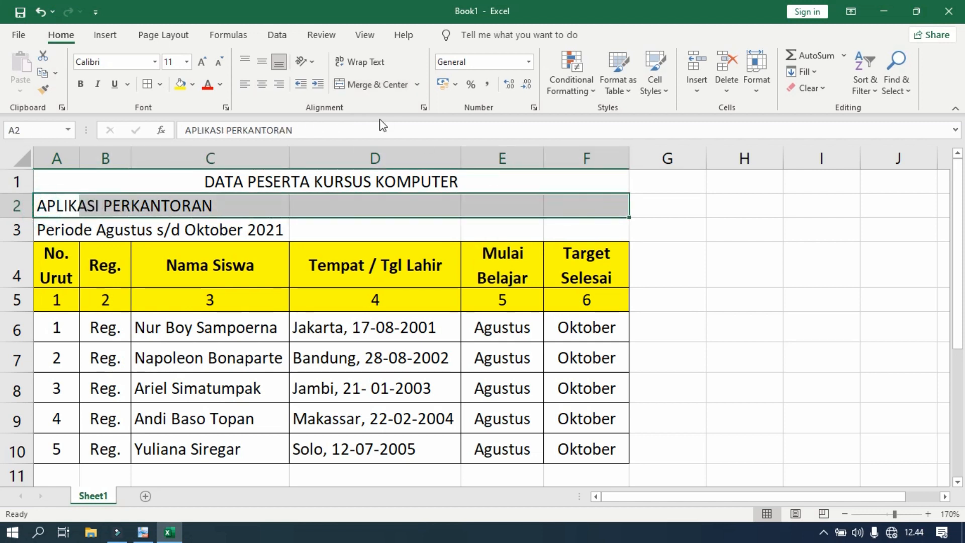
pyautogui.click(374, 86)
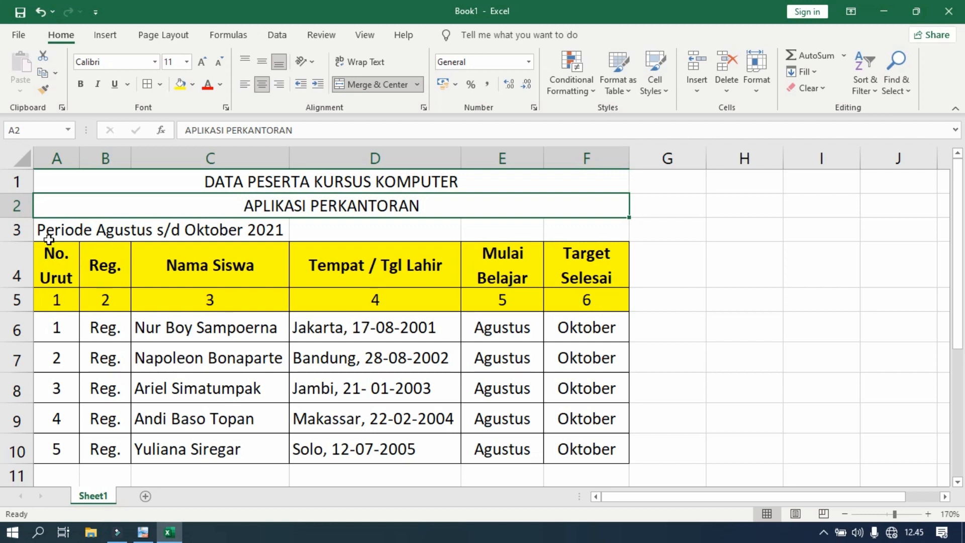
pyautogui.moveTo(48, 231); pyautogui.dragTo(562, 231)
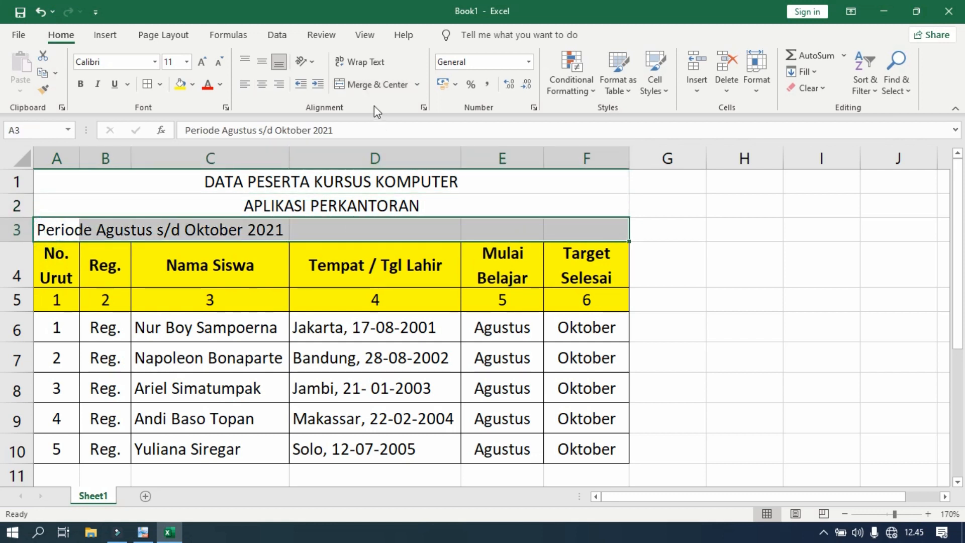
pyautogui.click(376, 85)
# Make the three merged title lines in rows 1 to 3 bold.
pyautogui.moveTo(394, 184); pyautogui.dragTo(394, 232)
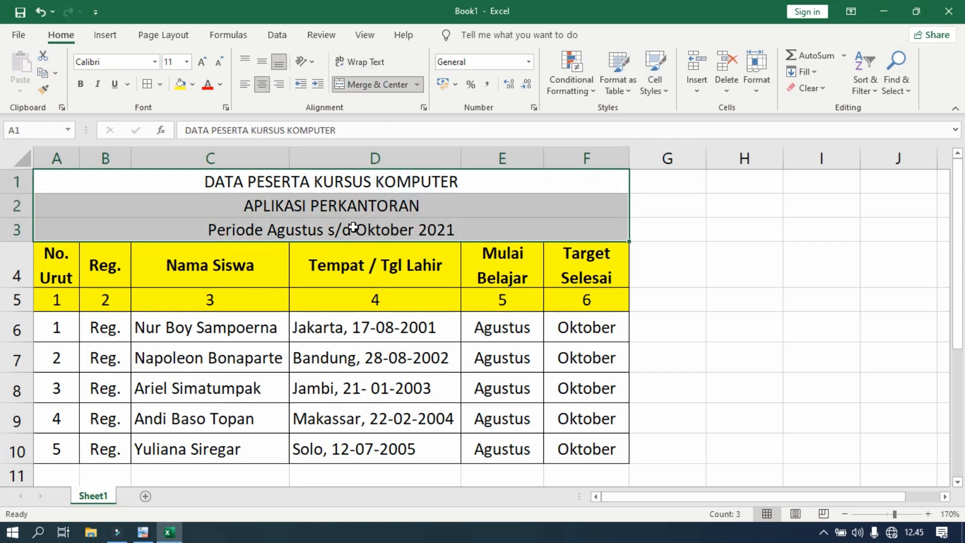
pyautogui.click(81, 87)
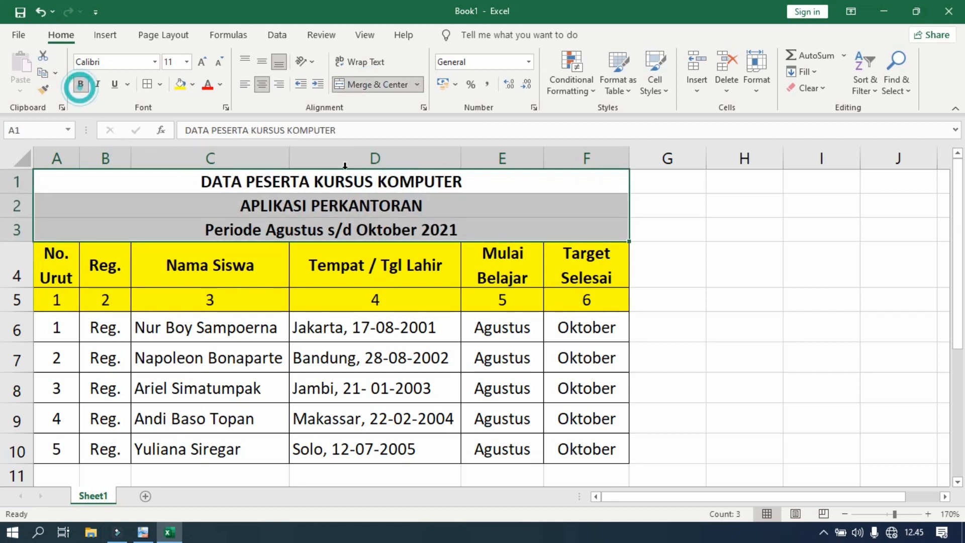
pyautogui.click(757, 295)
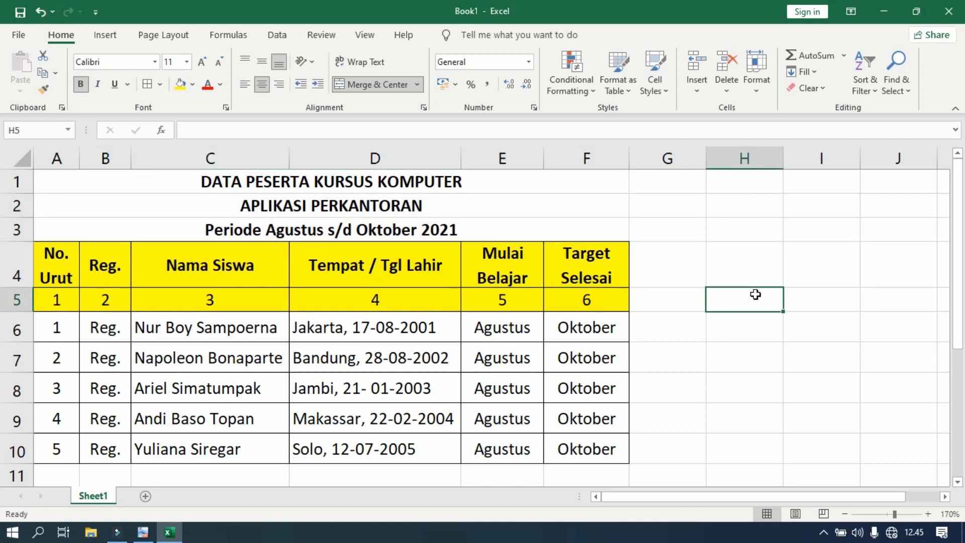
pyautogui.scroll(-1, 661, 285)
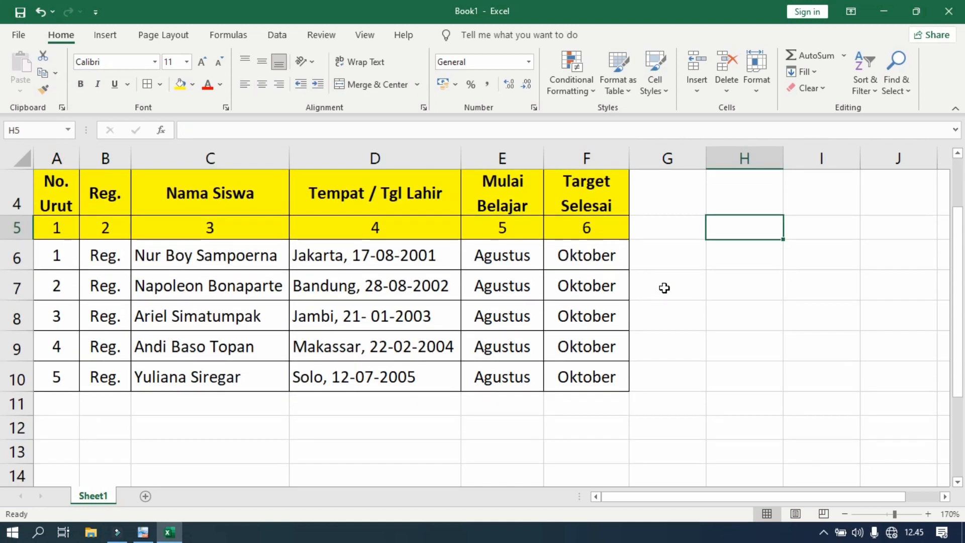
# Open the print preview of the worksheet and enlarge it to examine the table's placement on the page.
pyautogui.scroll(1, 665, 287)
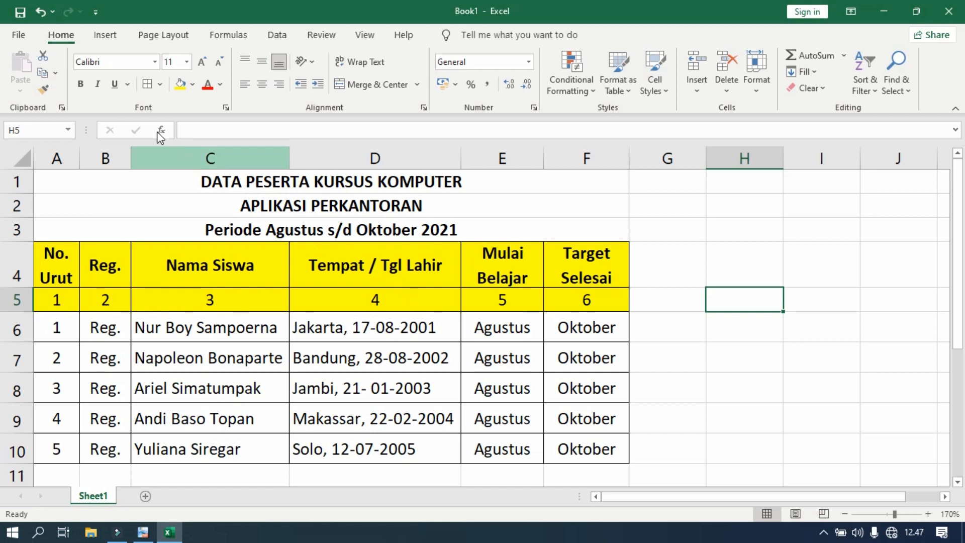
pyautogui.click(21, 36)
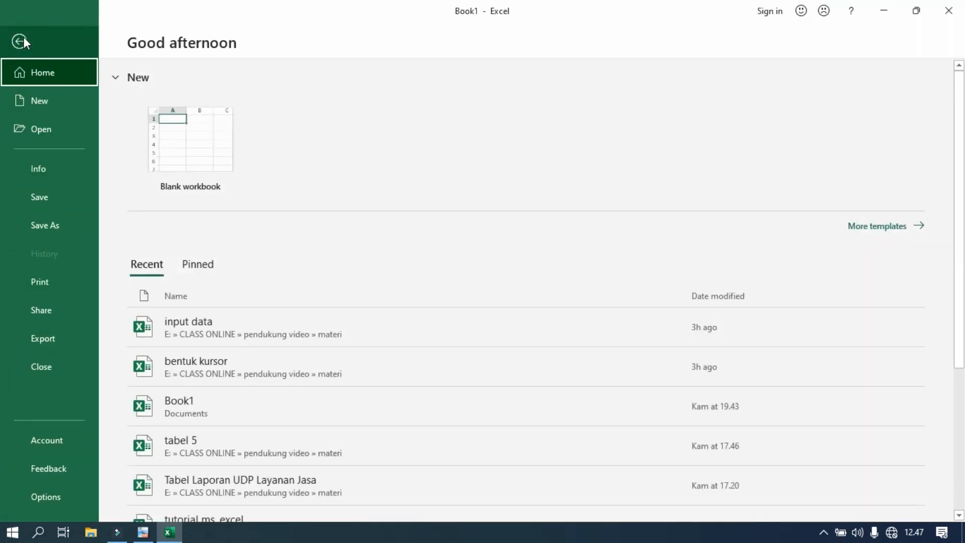
pyautogui.click(48, 291)
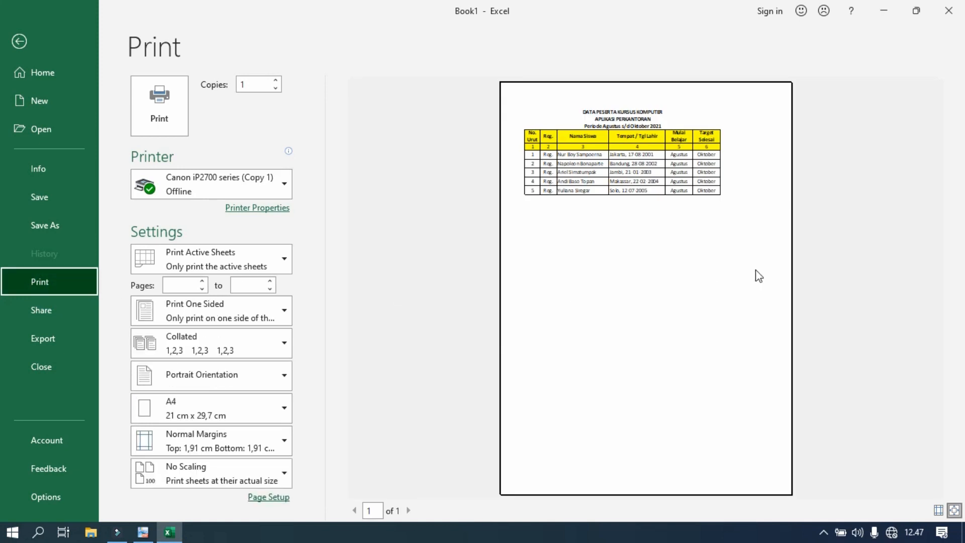
pyautogui.click(681, 151)
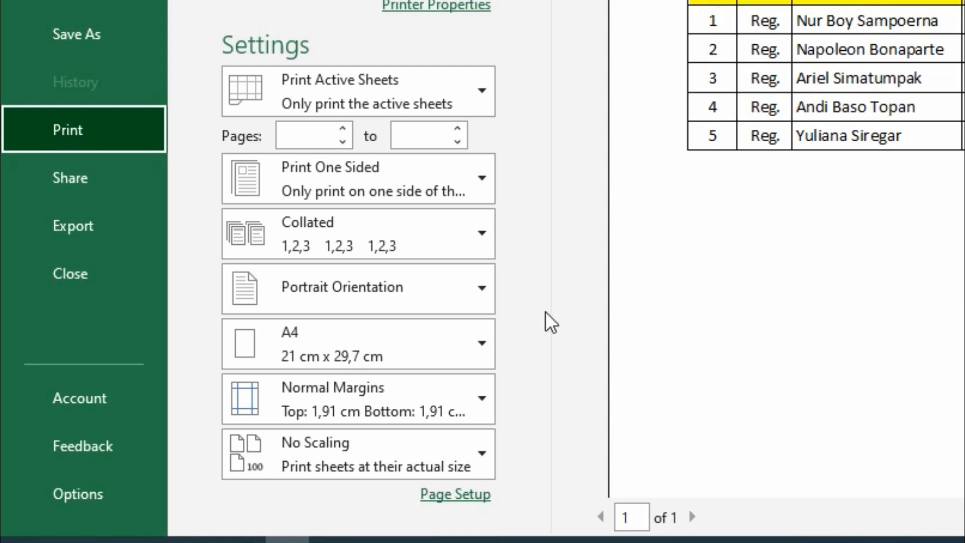
# Centre the table horizontally on the printed page through the page setup margin options.
pyautogui.click(468, 499)
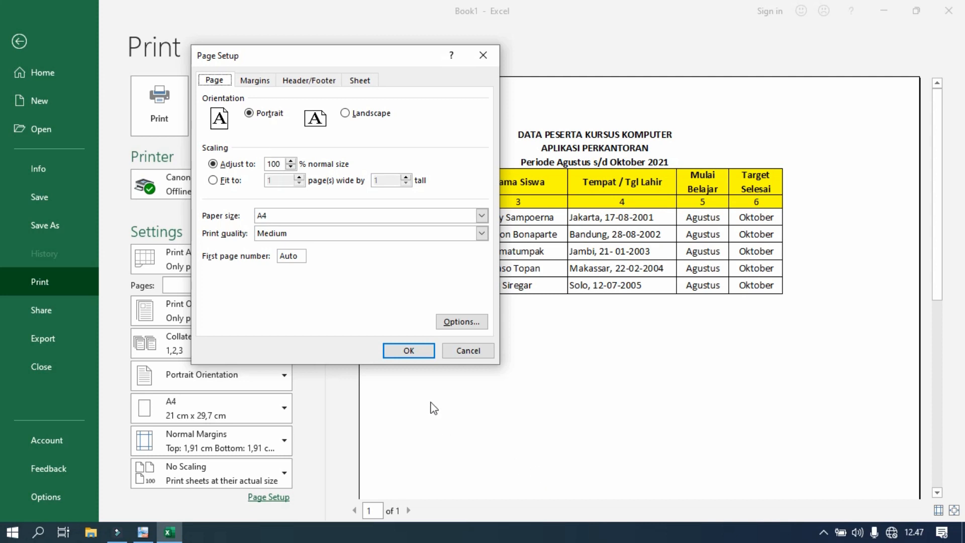
pyautogui.click(257, 82)
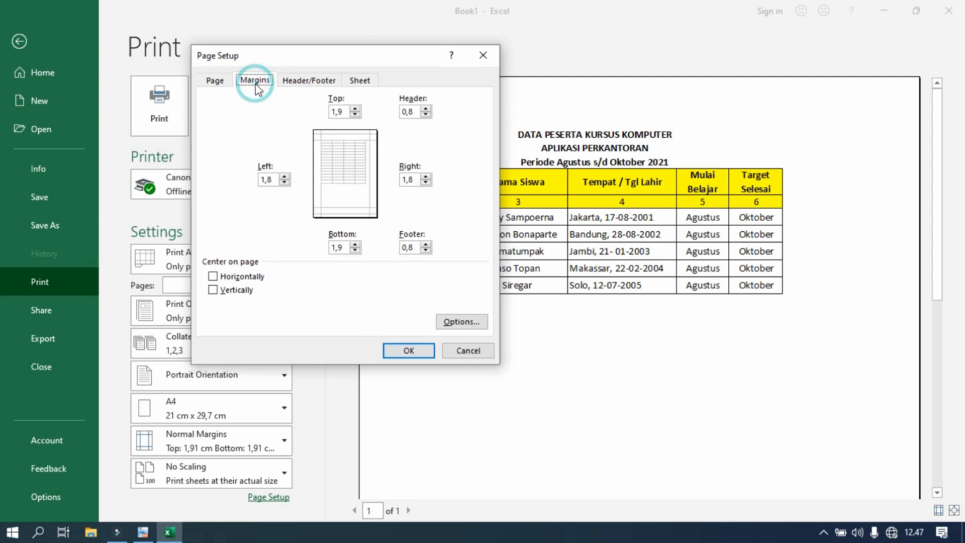
pyautogui.click(222, 276)
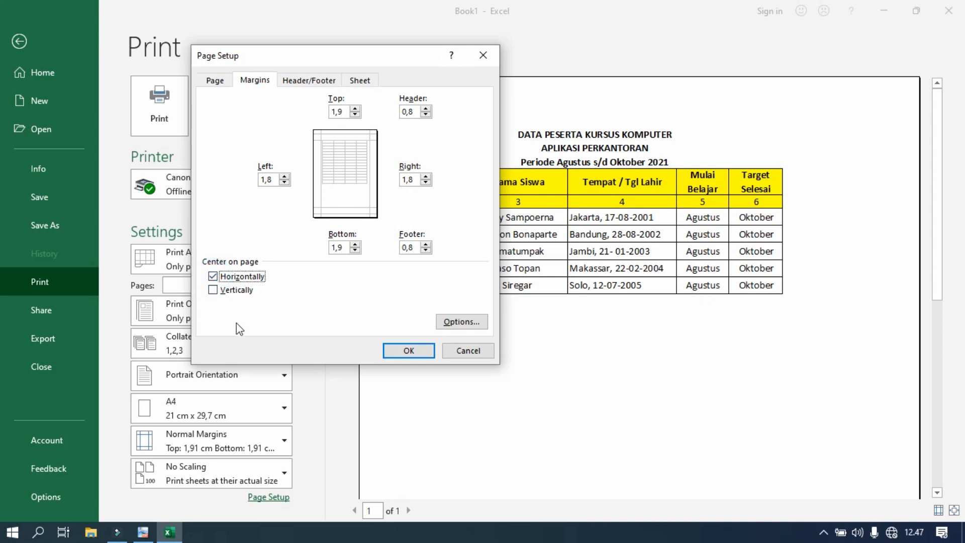
pyautogui.click(407, 354)
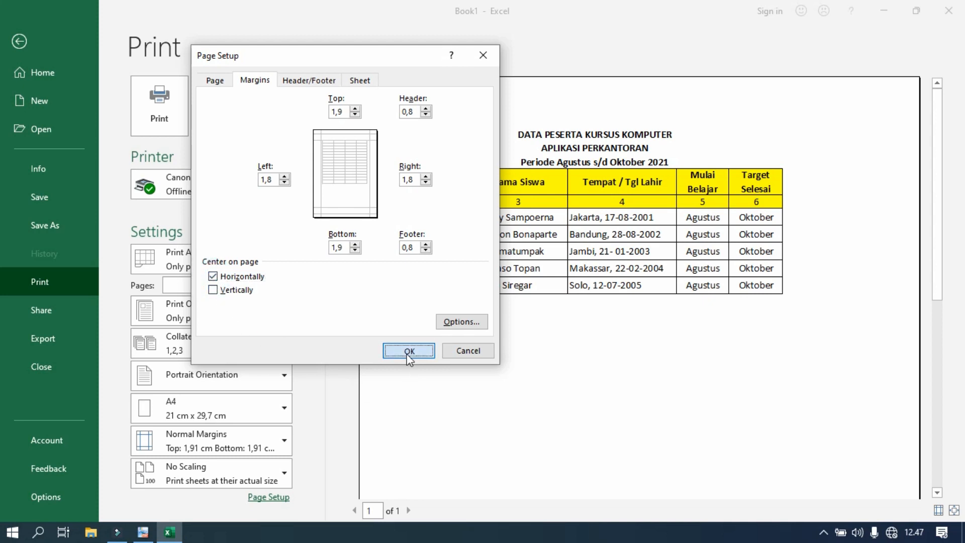